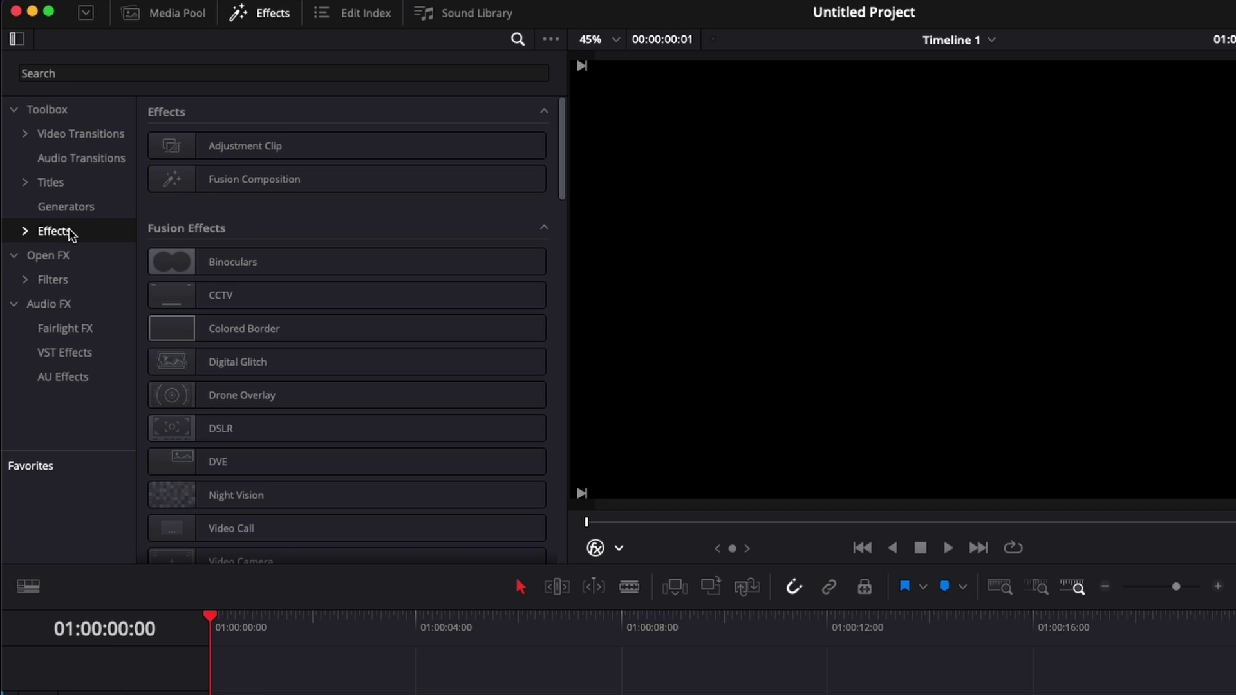
Step: Drop a Fusion Composition clip at the start of Video 1 and select it
left_click_drag(239, 181, 235, 694)
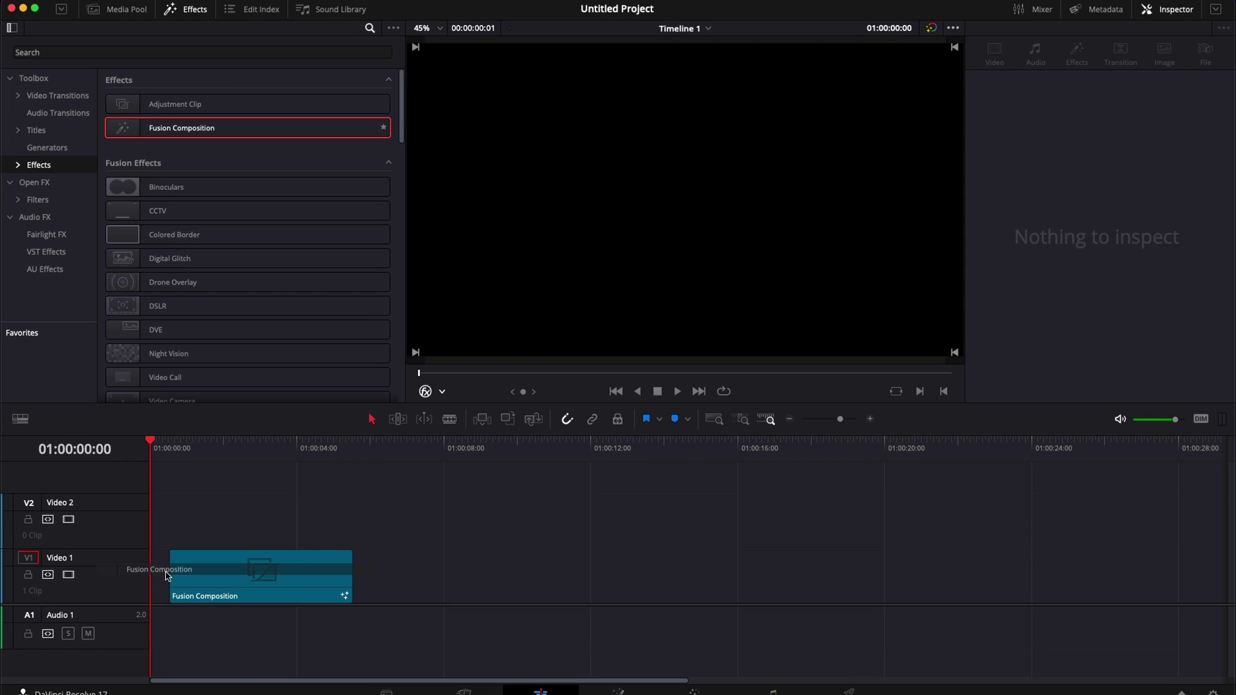
left_click_drag(167, 575, 152, 572)
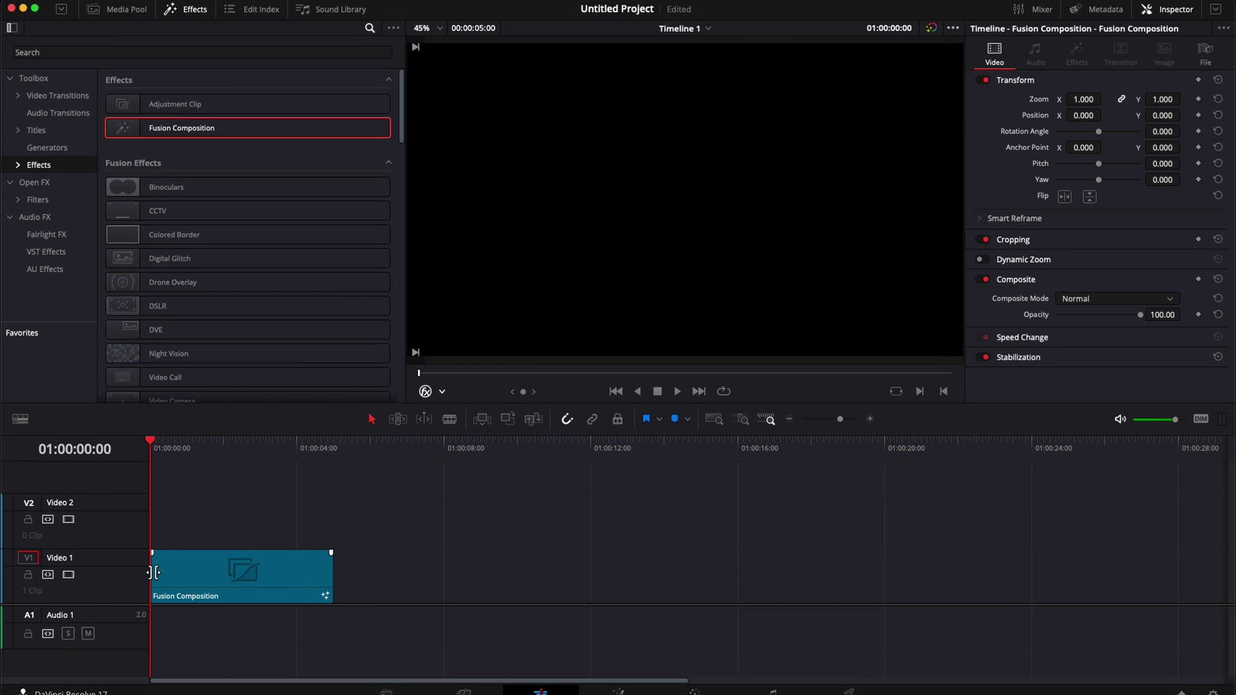
left_click(226, 453)
left_click_drag(226, 457, 244, 458)
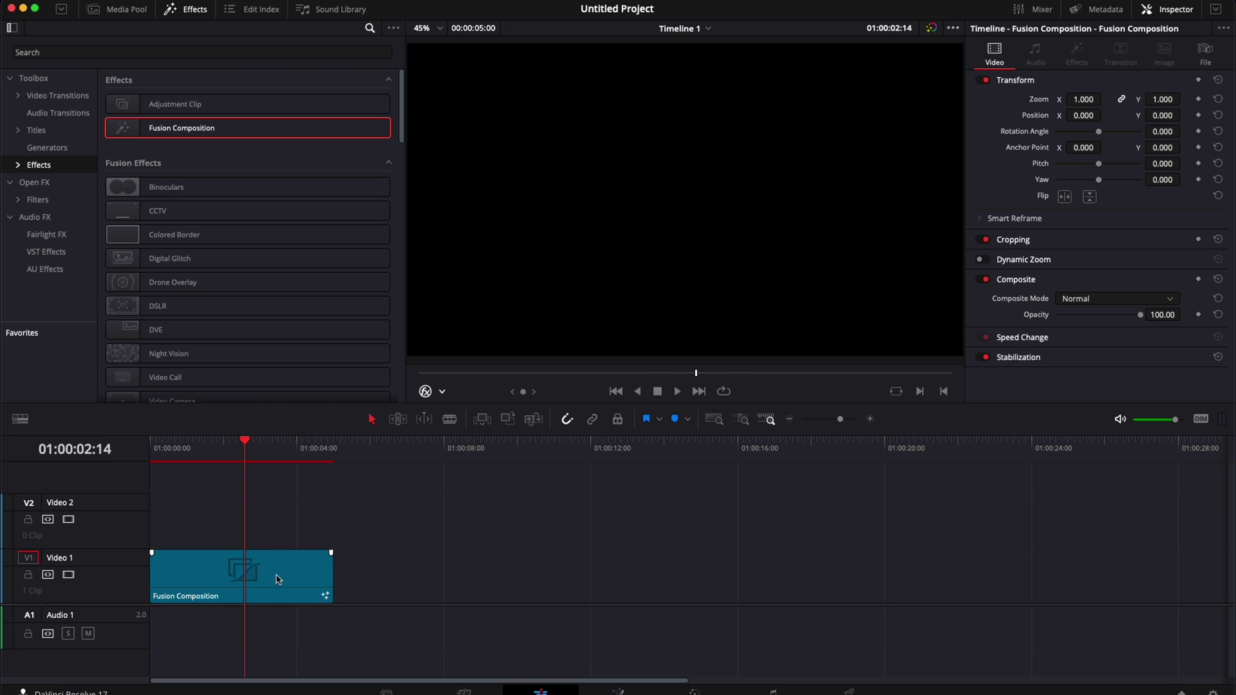
left_click(276, 576)
Step: On the Fusion page, add a Text1 node connected into MediaOut1
left_click(618, 684)
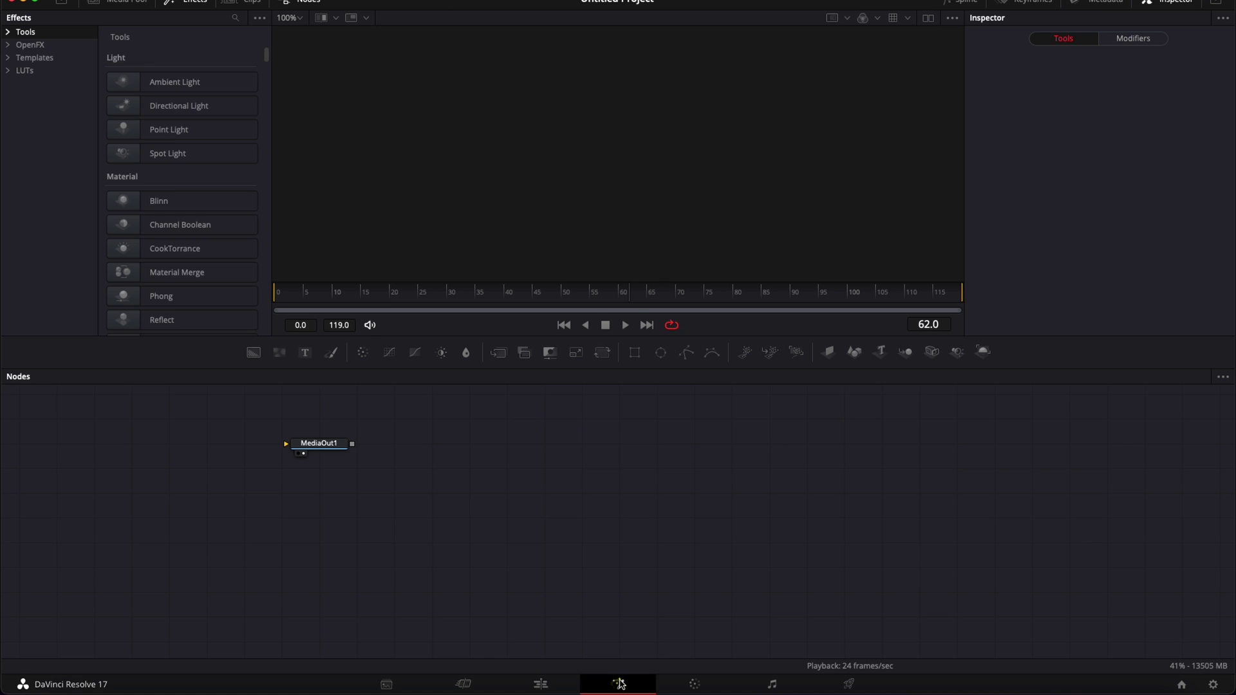
left_click(705, 454)
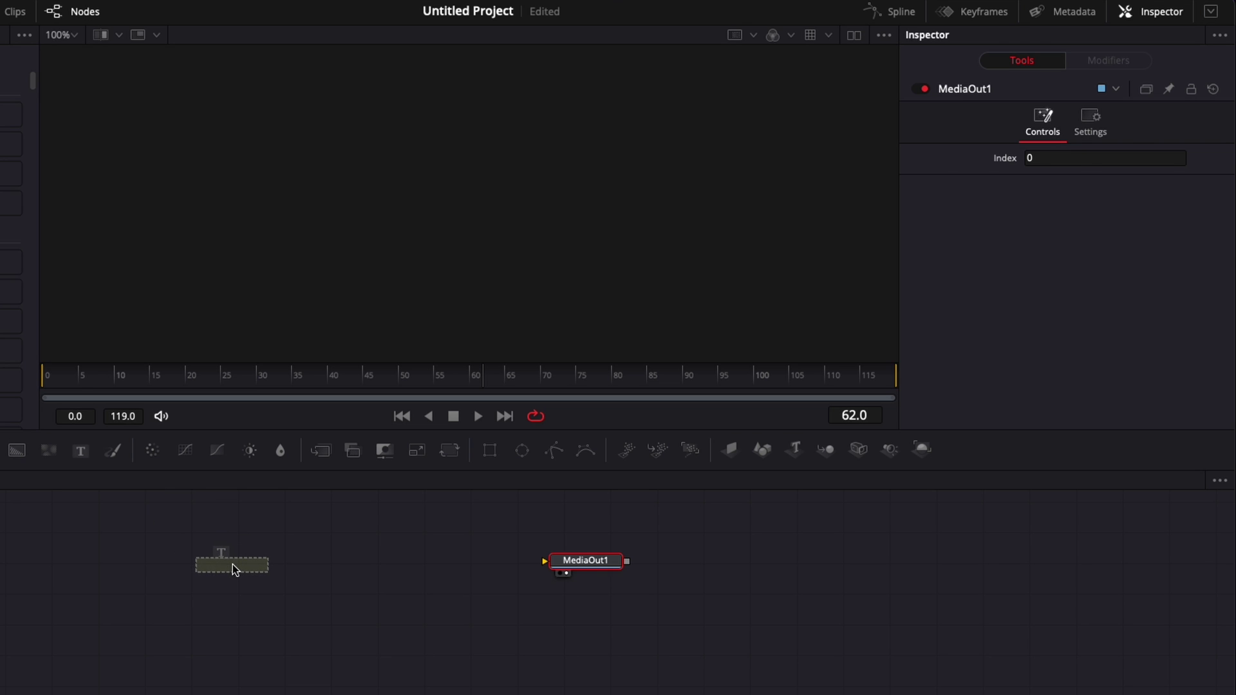
left_click_drag(233, 564, 546, 562)
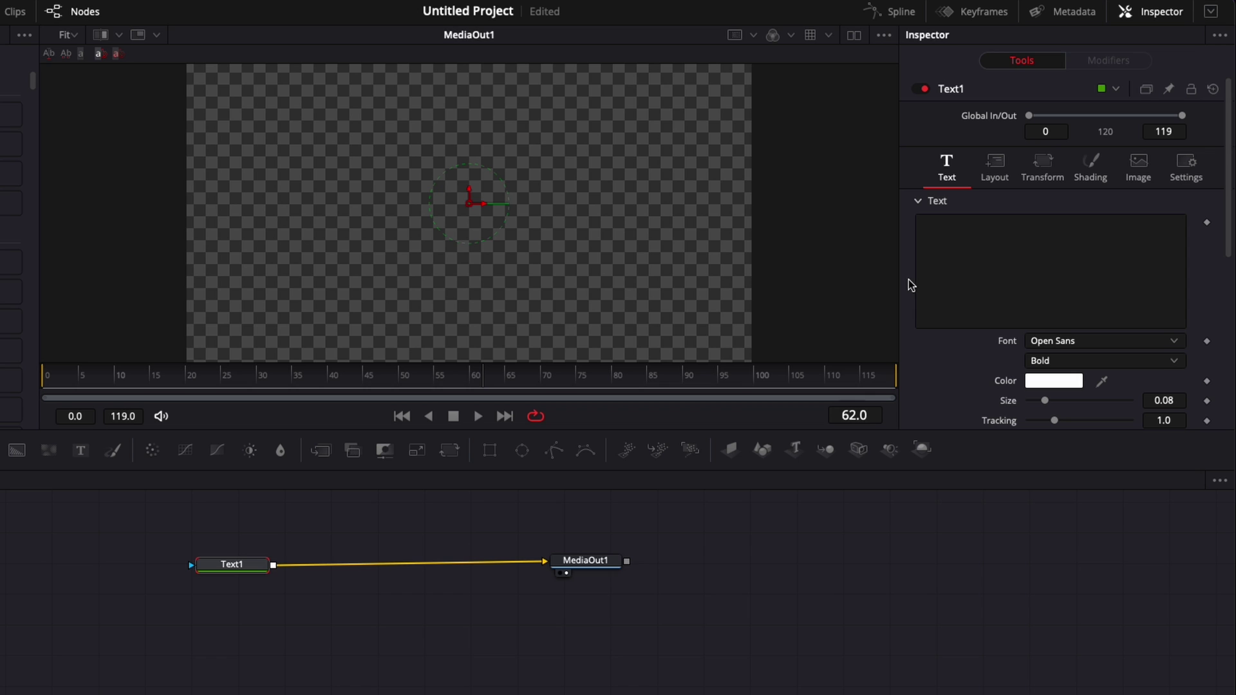
left_click(955, 275)
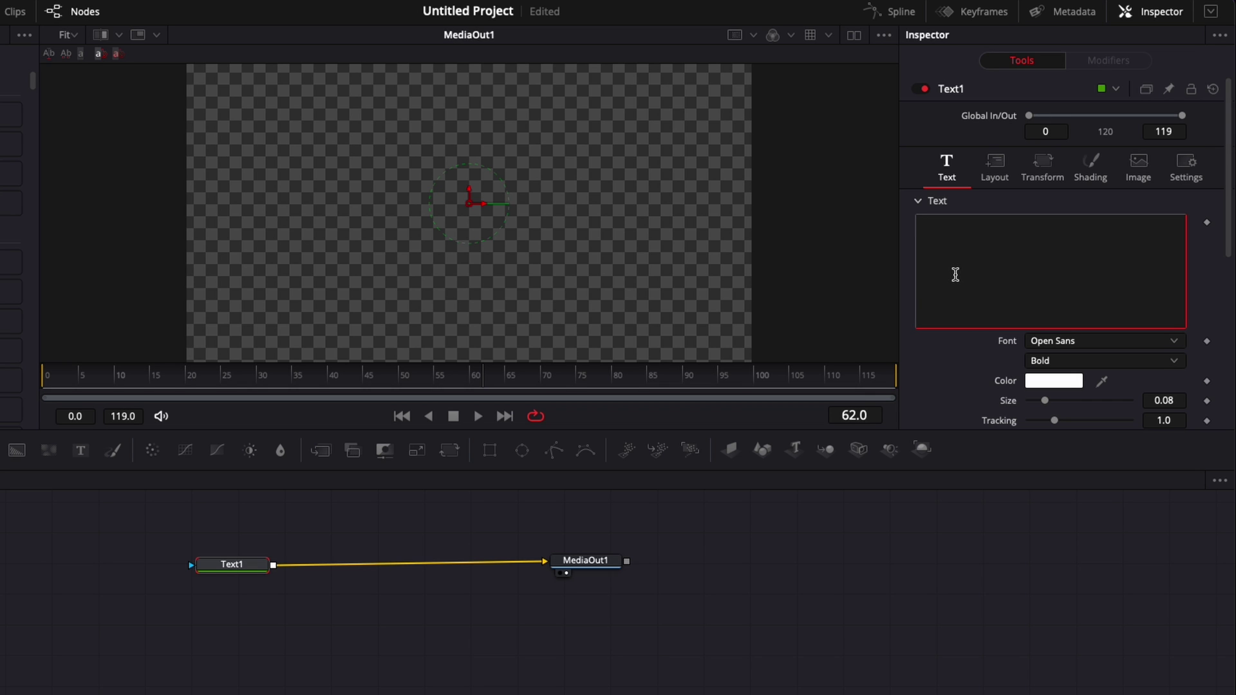
Step: Enter the title text MODERN and CINEMATIC on two separate lines
type("MODERN")
key("Return")
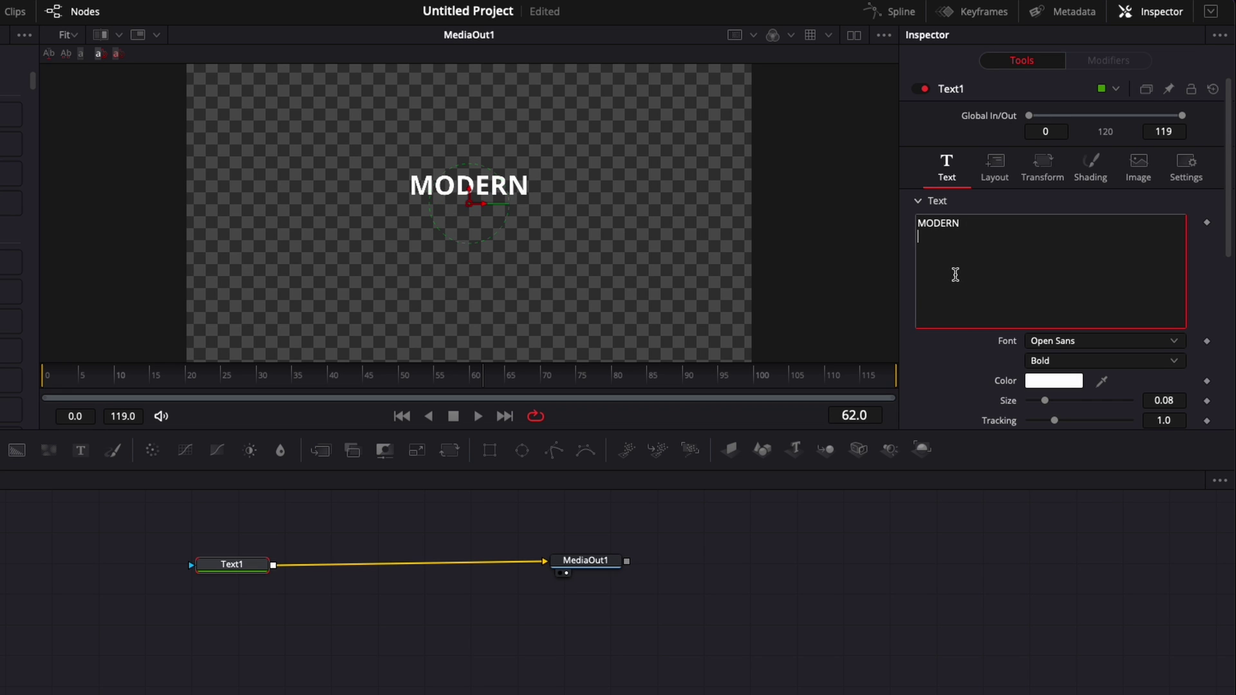
type("ClNEMATIC")
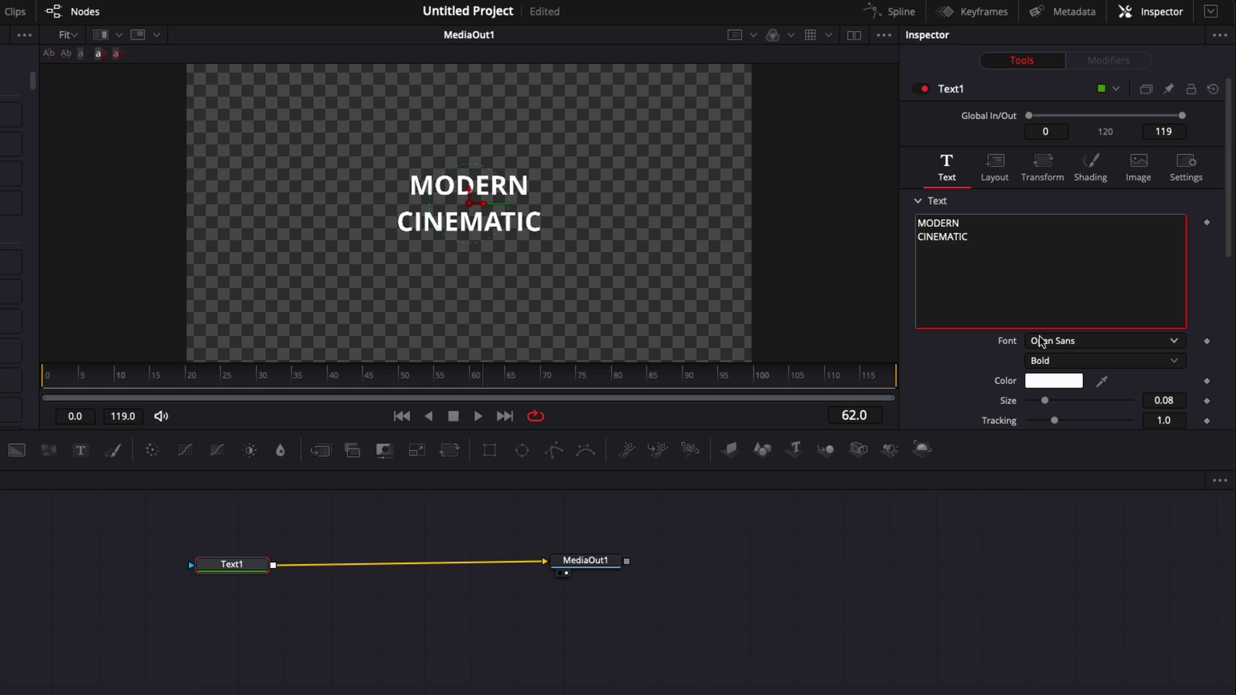
Step: Set the font to American Captain and enlarge the size to about 0.177
left_click(1039, 340)
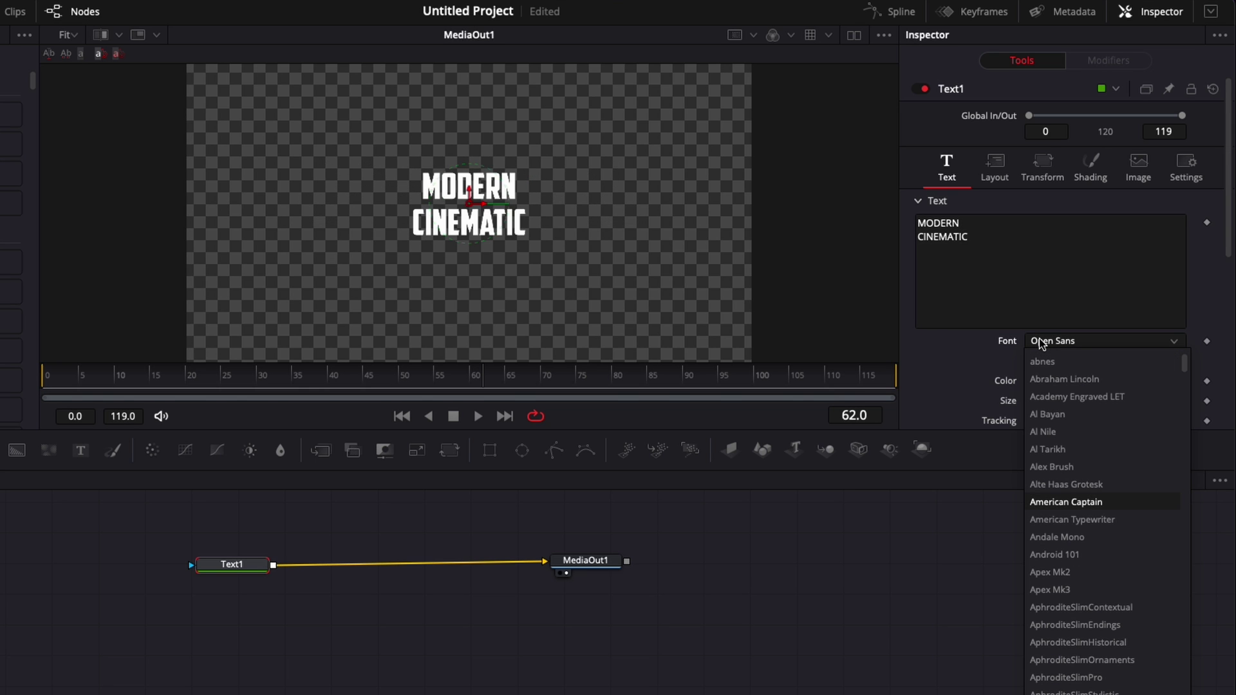
left_click(1068, 503)
left_click_drag(1044, 400, 1068, 405)
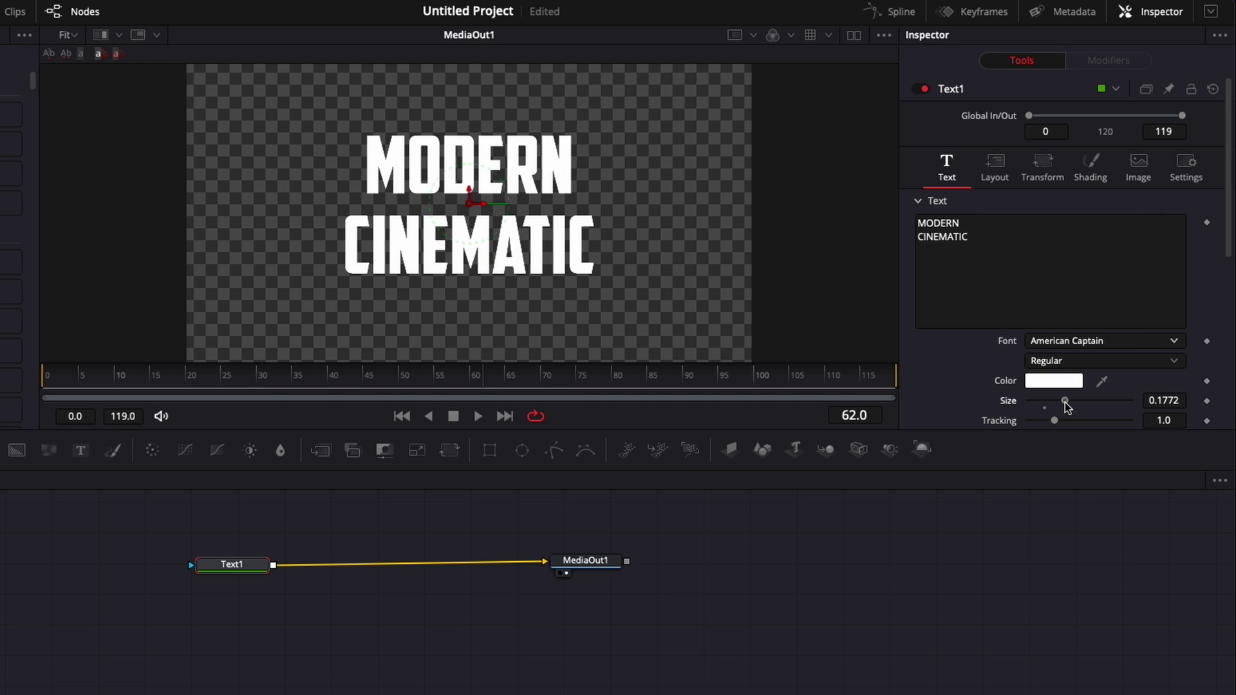
Step: Switch the text fill type to Gradient in the Shading settings
left_click(1095, 168)
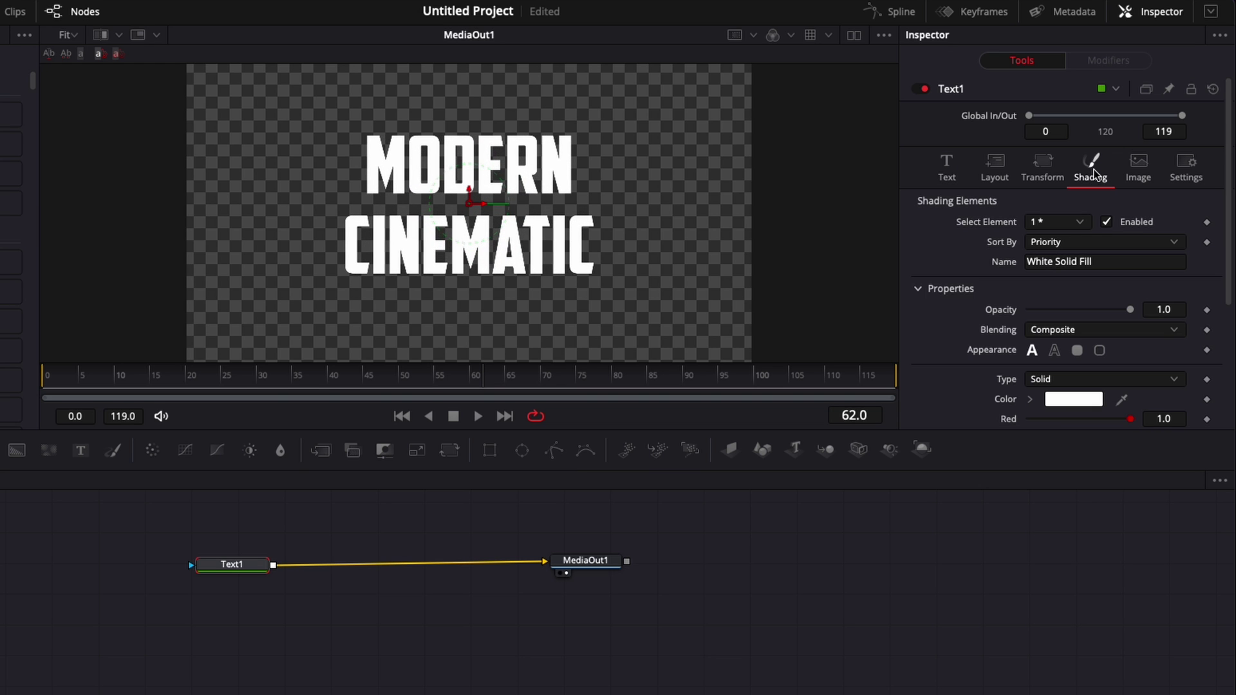
scroll(1079, 346, "down", 3)
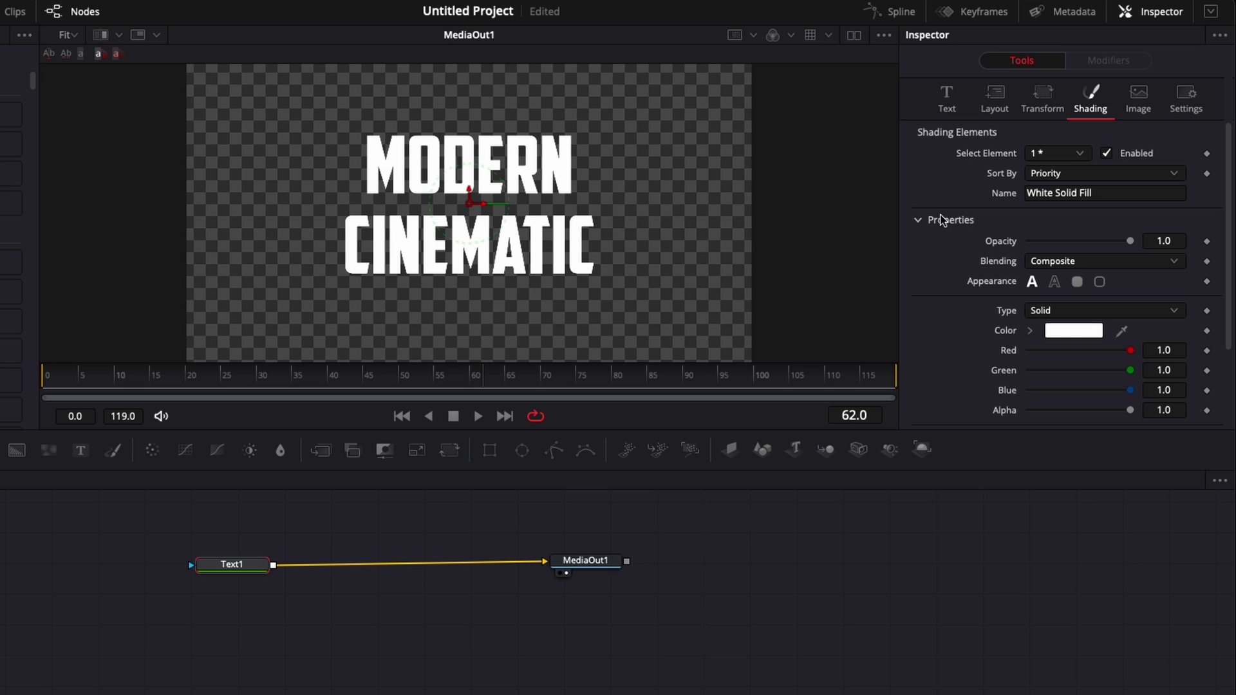
left_click(1046, 312)
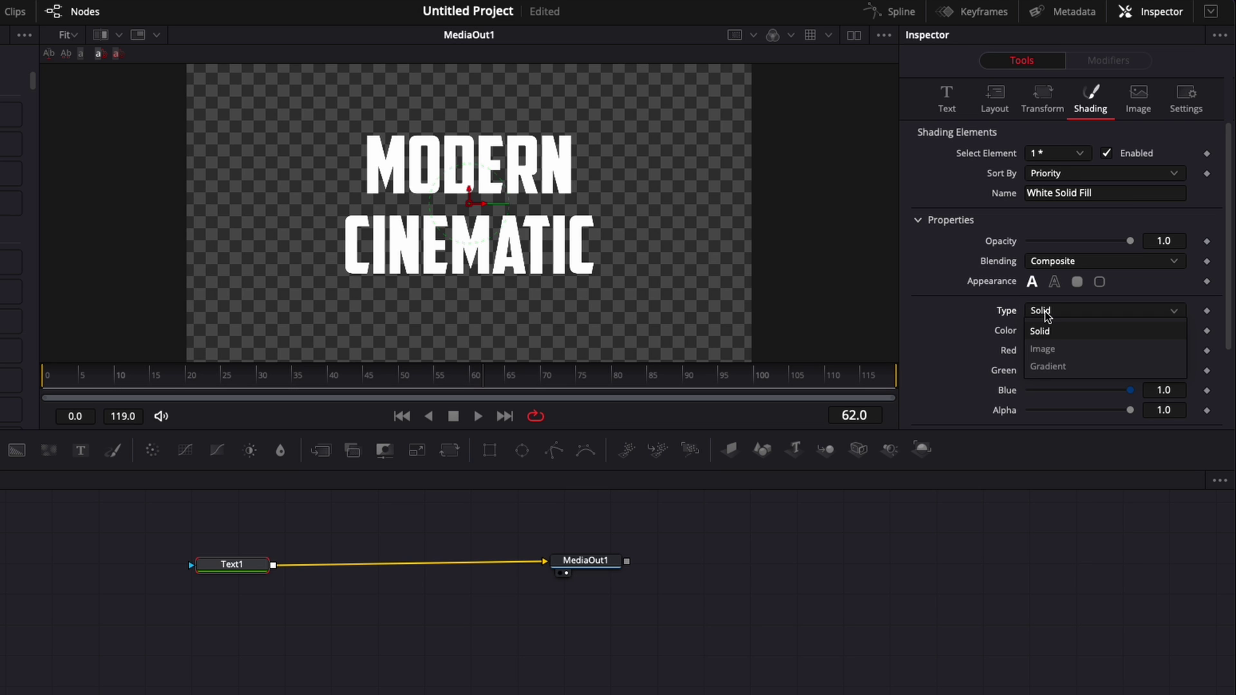
left_click(1045, 367)
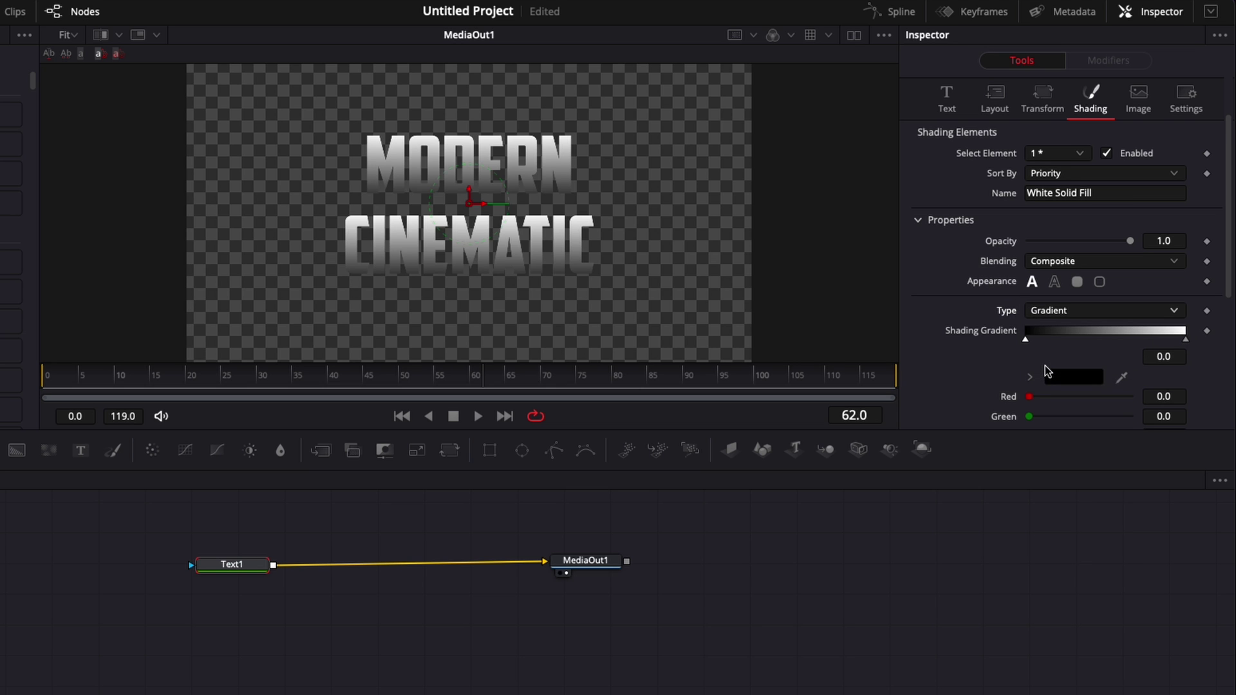
Step: Make the gradient's left stop red and its right stop blue
scroll(1030, 370, "down", 4)
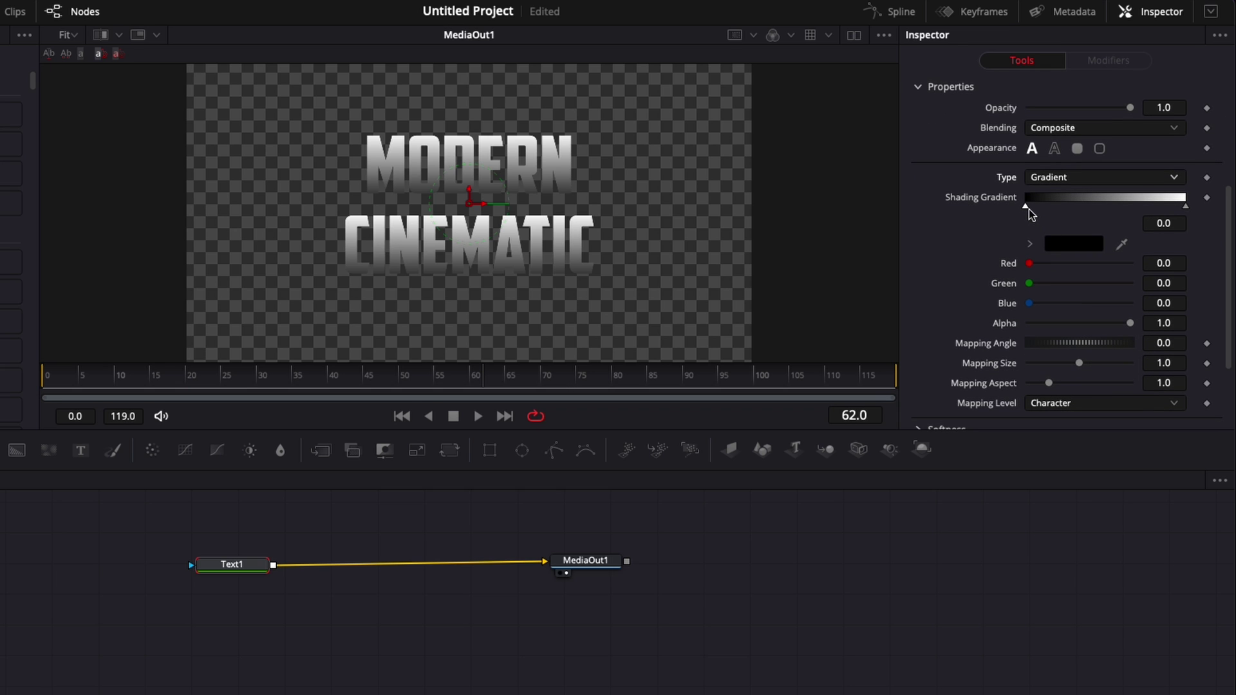
left_click(1057, 245)
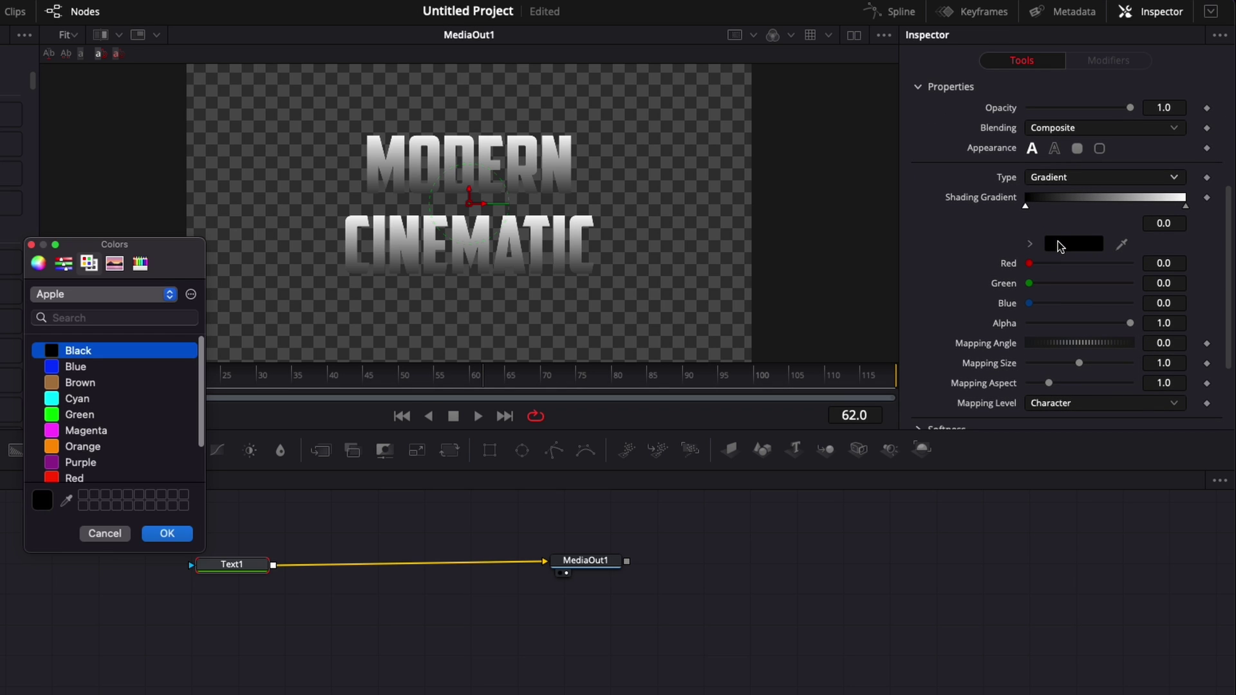
scroll(69, 387, "down", 2)
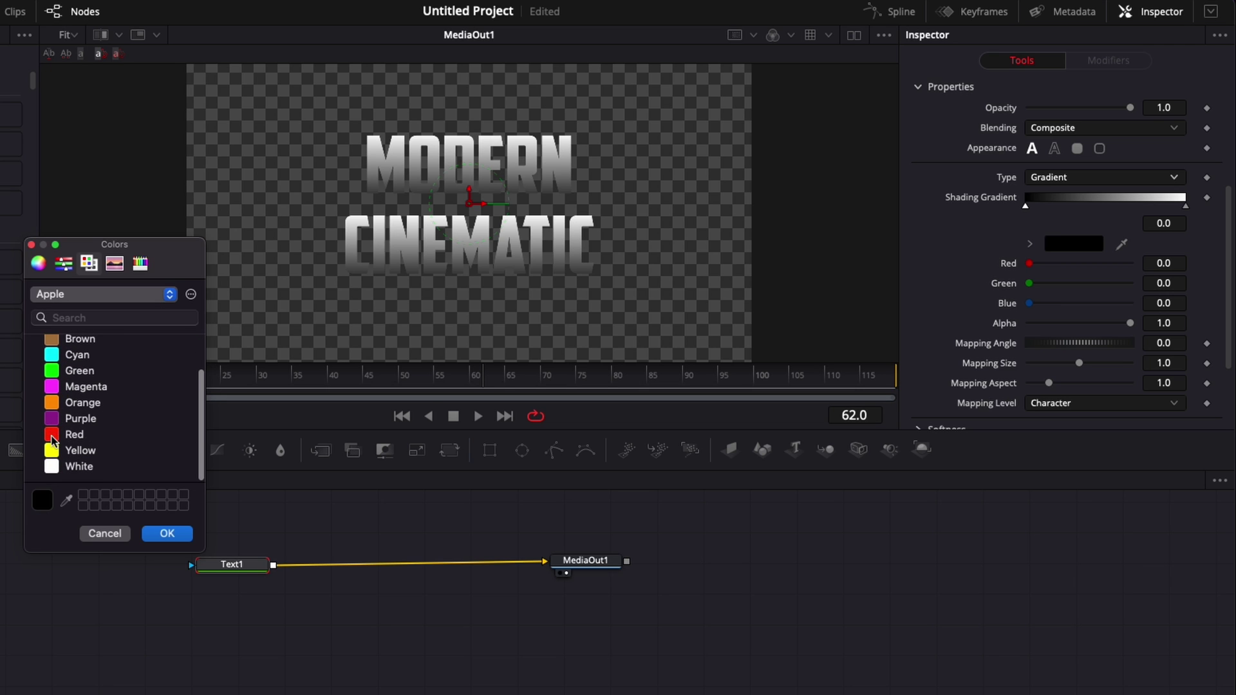
left_click(74, 435)
left_click(167, 534)
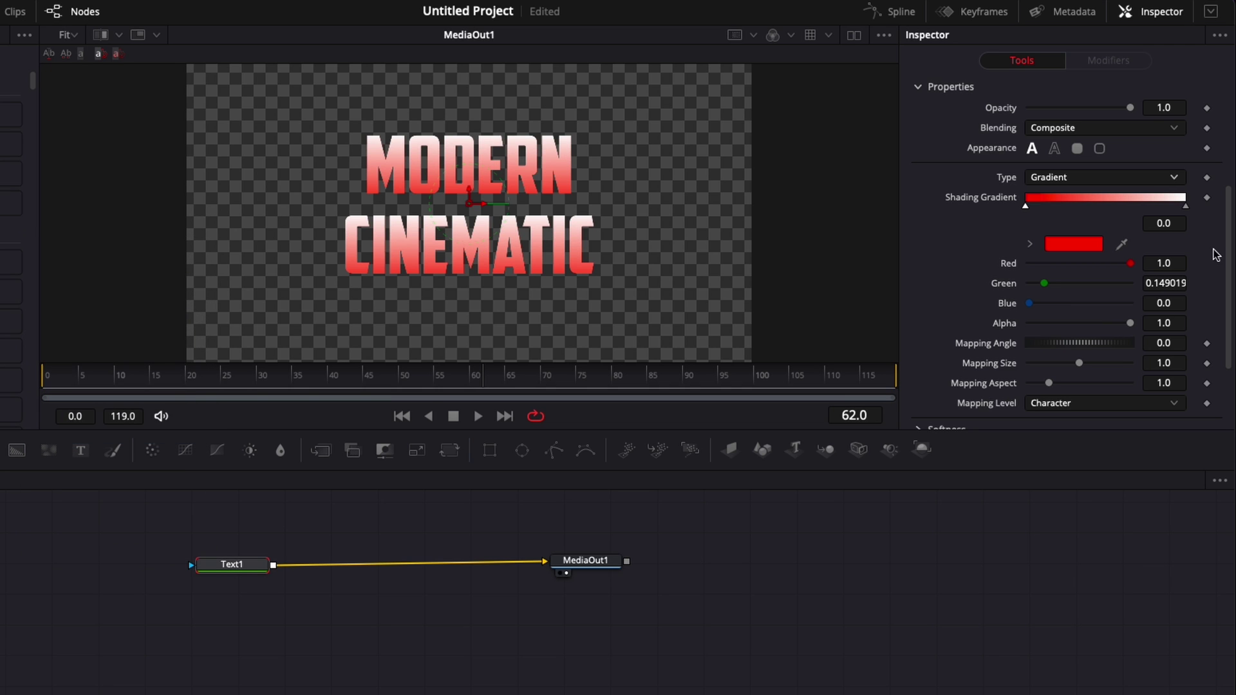
left_click(1186, 208)
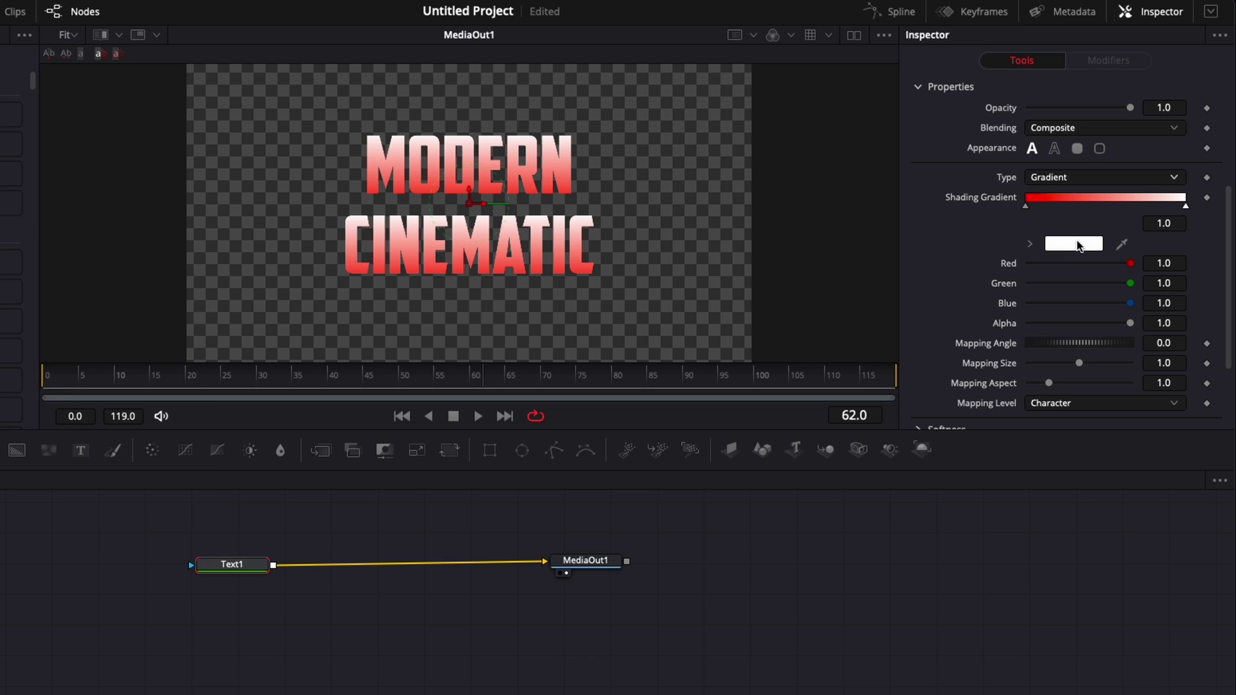
left_click(1074, 243)
scroll(110, 400, "up", 2)
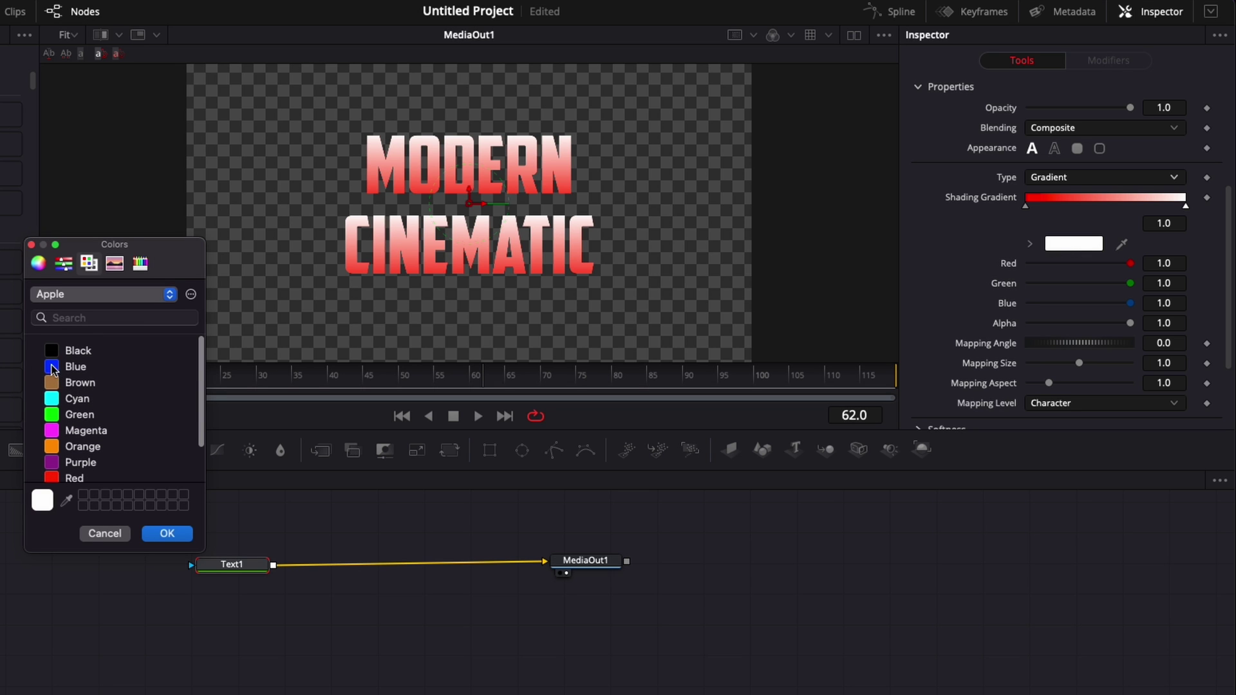
left_click(76, 367)
left_click(178, 536)
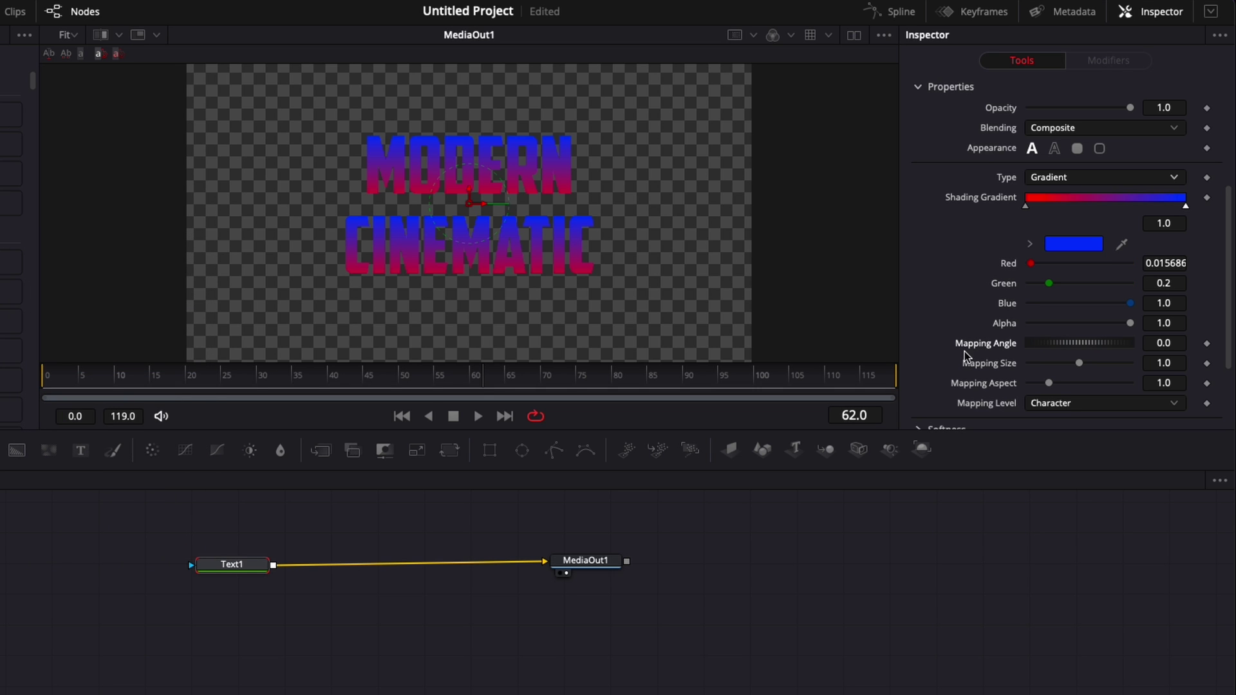
Step: Set the gradient Mapping Angle to 30 and Mapping Size to 0.6
left_click(1173, 344)
key("Tab")
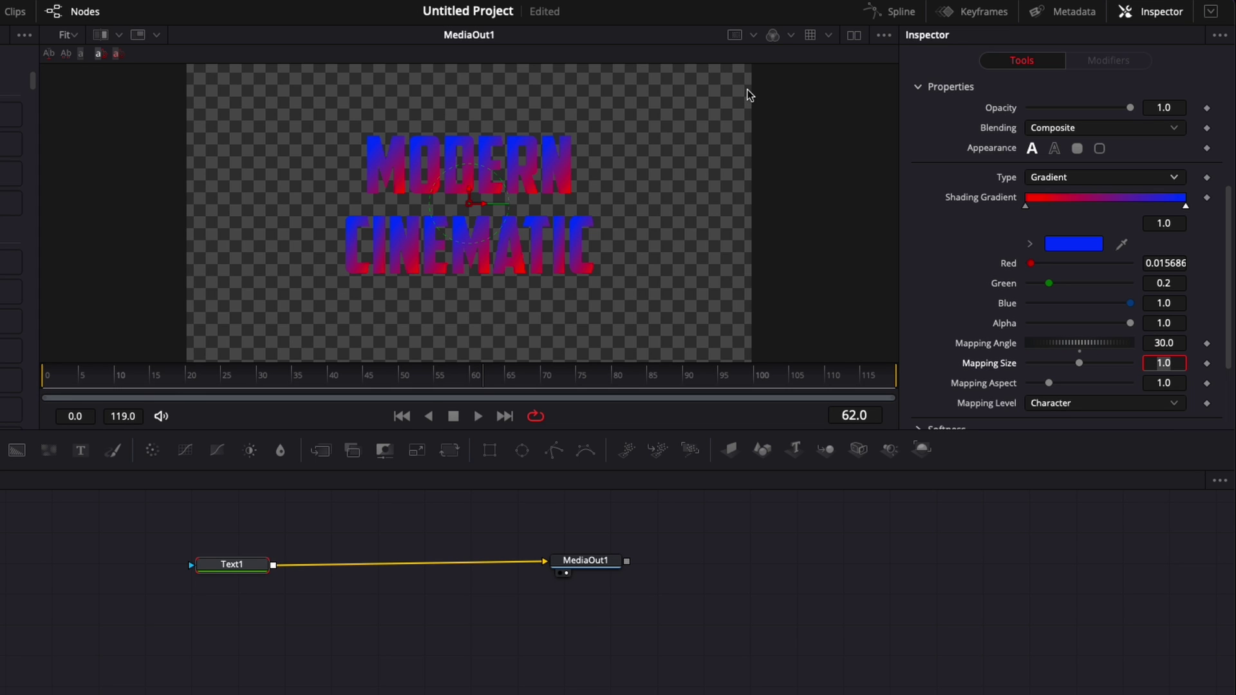
key("Return")
left_click_drag(1079, 363, 1105, 365)
left_click_drag(1104, 363, 1052, 364)
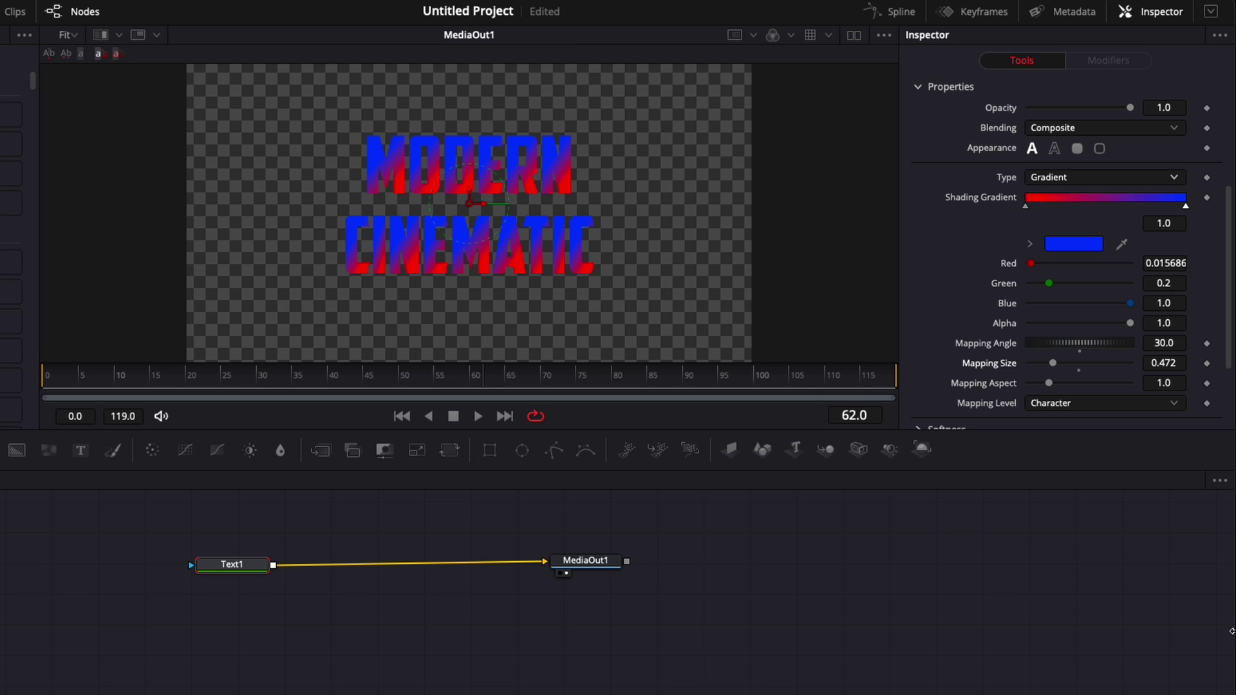
double_click(980, 362)
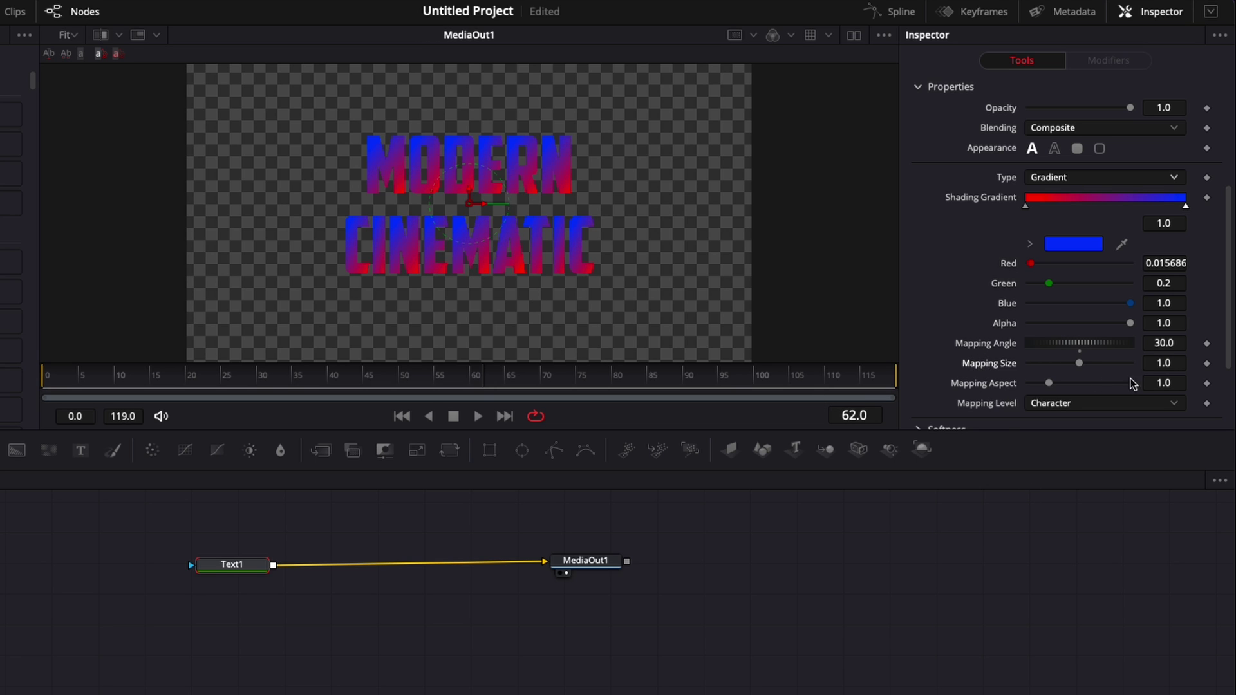
left_click(1176, 363)
type("0.6")
key("Tab")
Step: Enable shading element 2, the outline, and set its colour to white
scroll(1075, 283, "up", 5)
left_click(1063, 221)
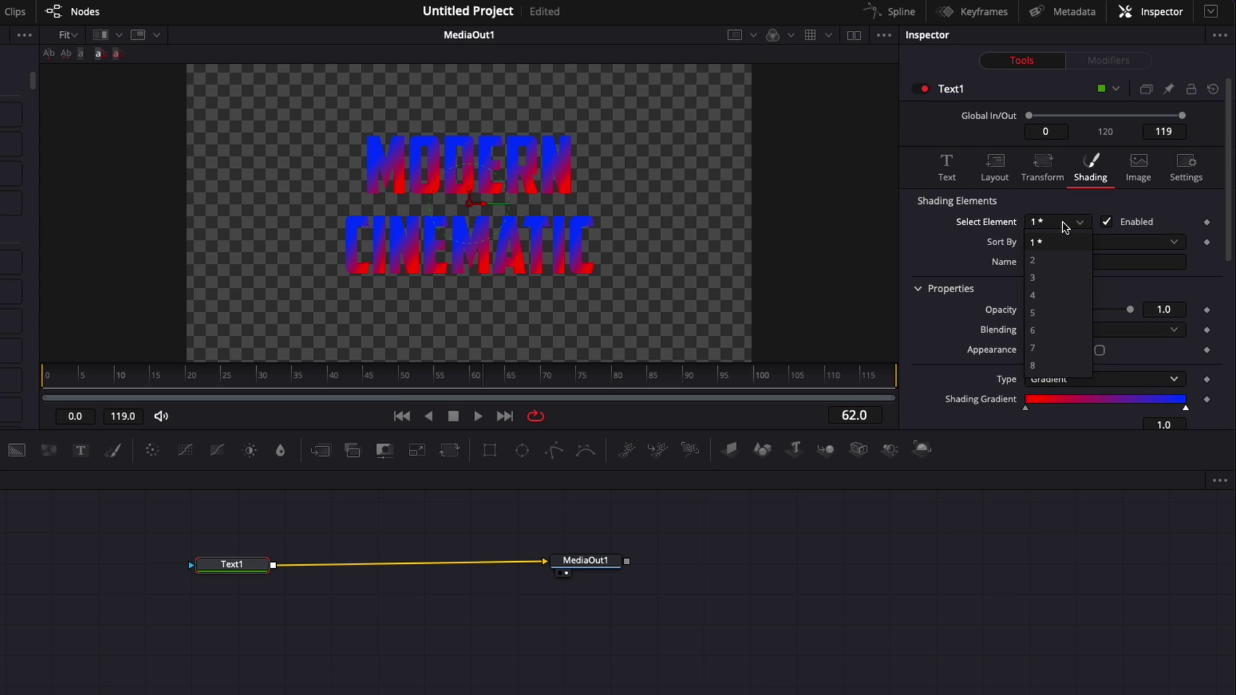
left_click(1041, 261)
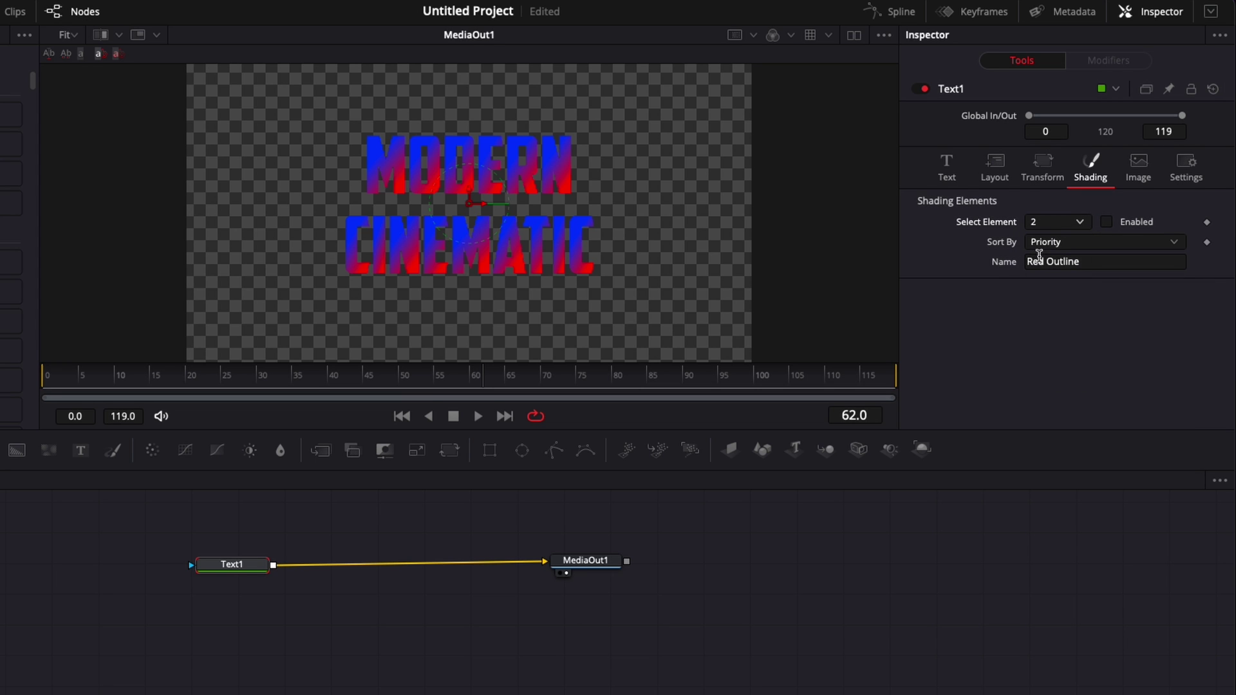
left_click(1106, 222)
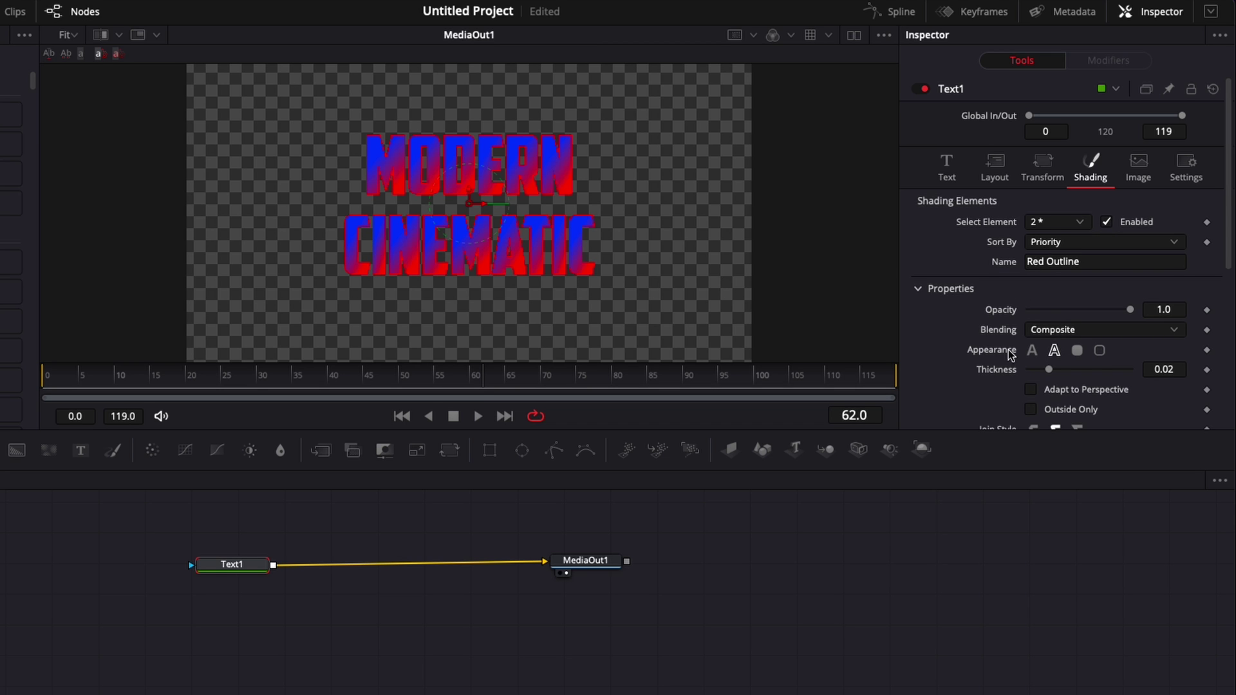
scroll(1009, 350, "down", 5)
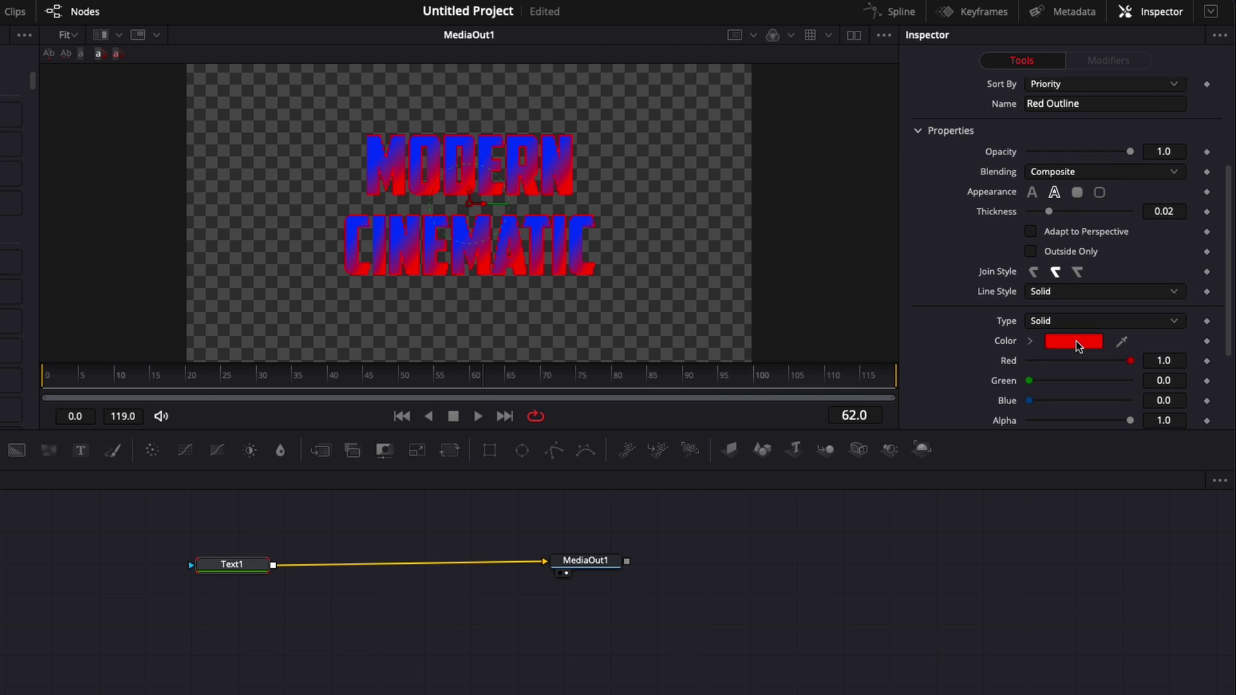
left_click(1077, 344)
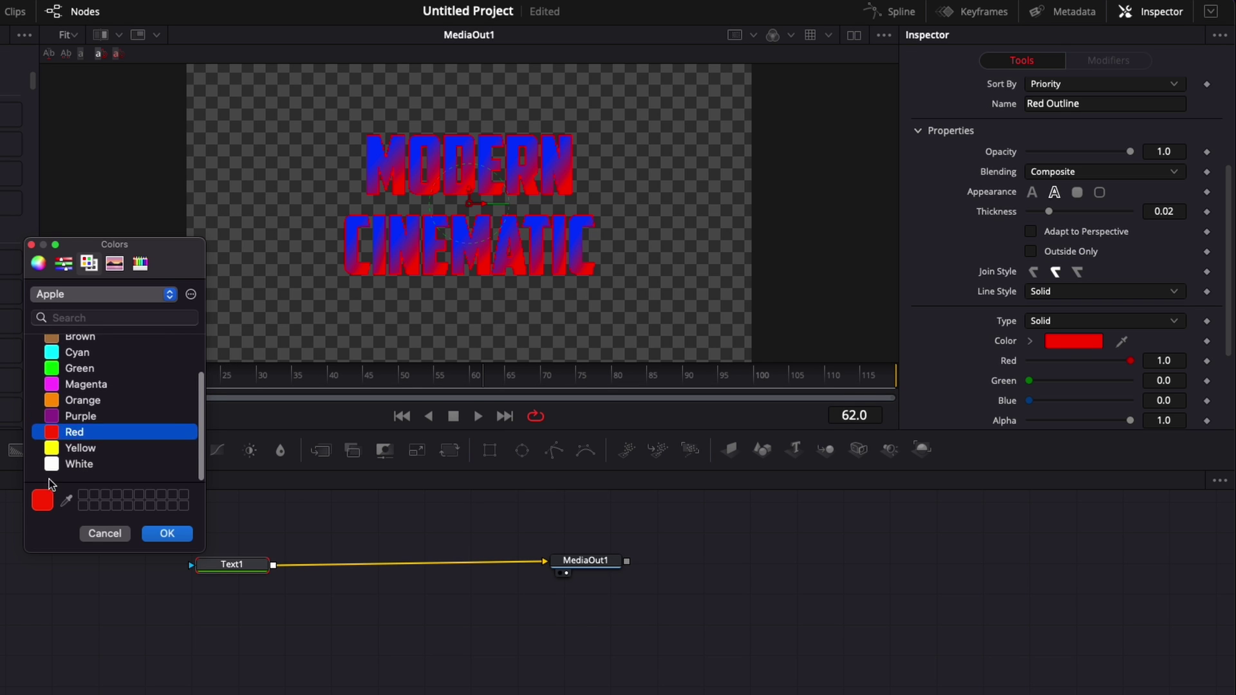
left_click(64, 468)
left_click(154, 534)
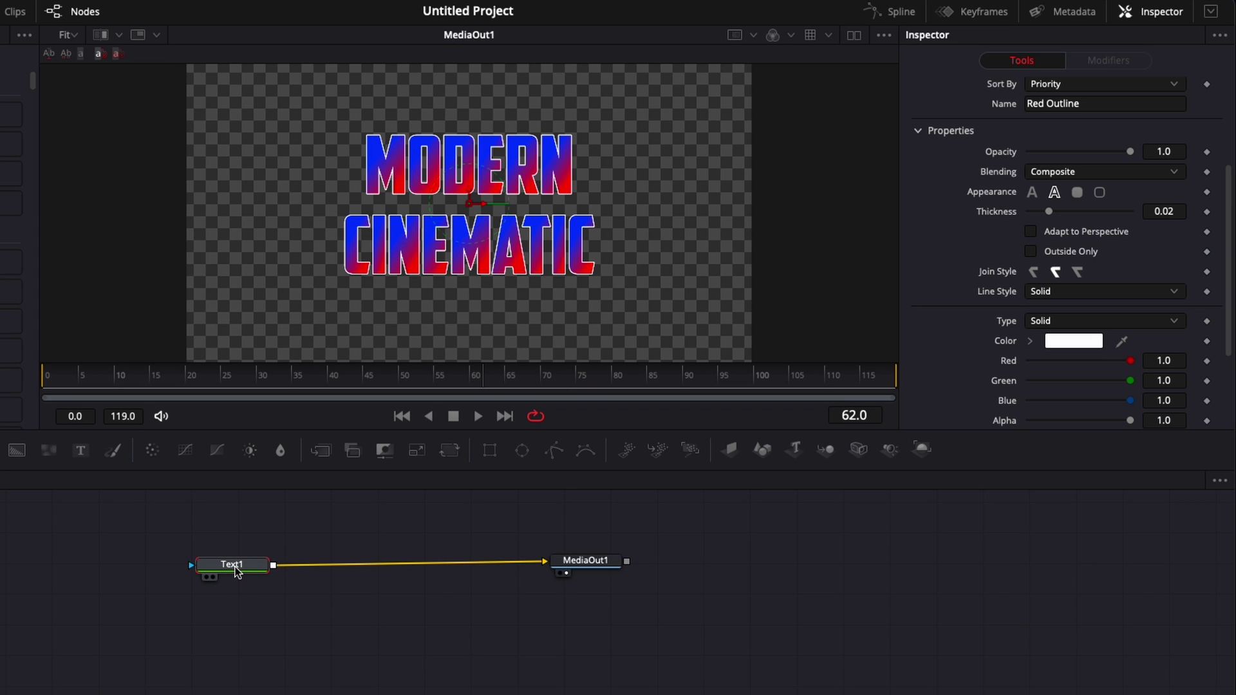
Step: Search 'sha' in the node search and insert a Shadow node after Text1
key("shift+space")
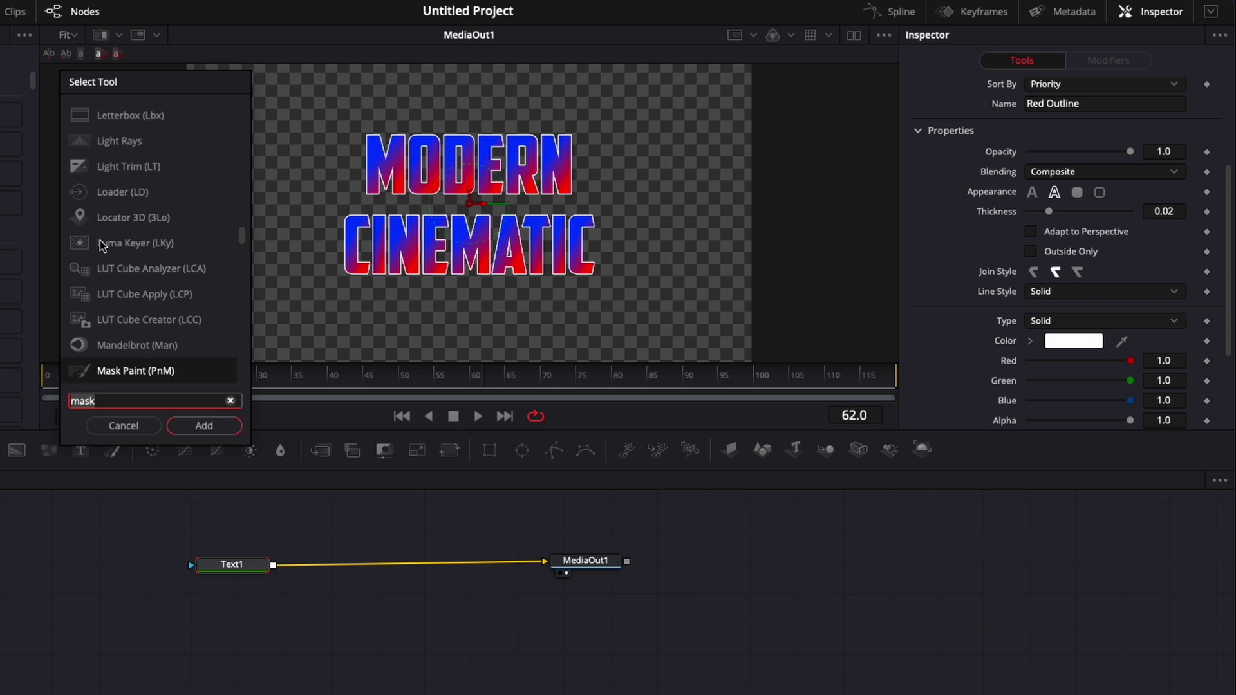
key("BackSpace")
type("sha")
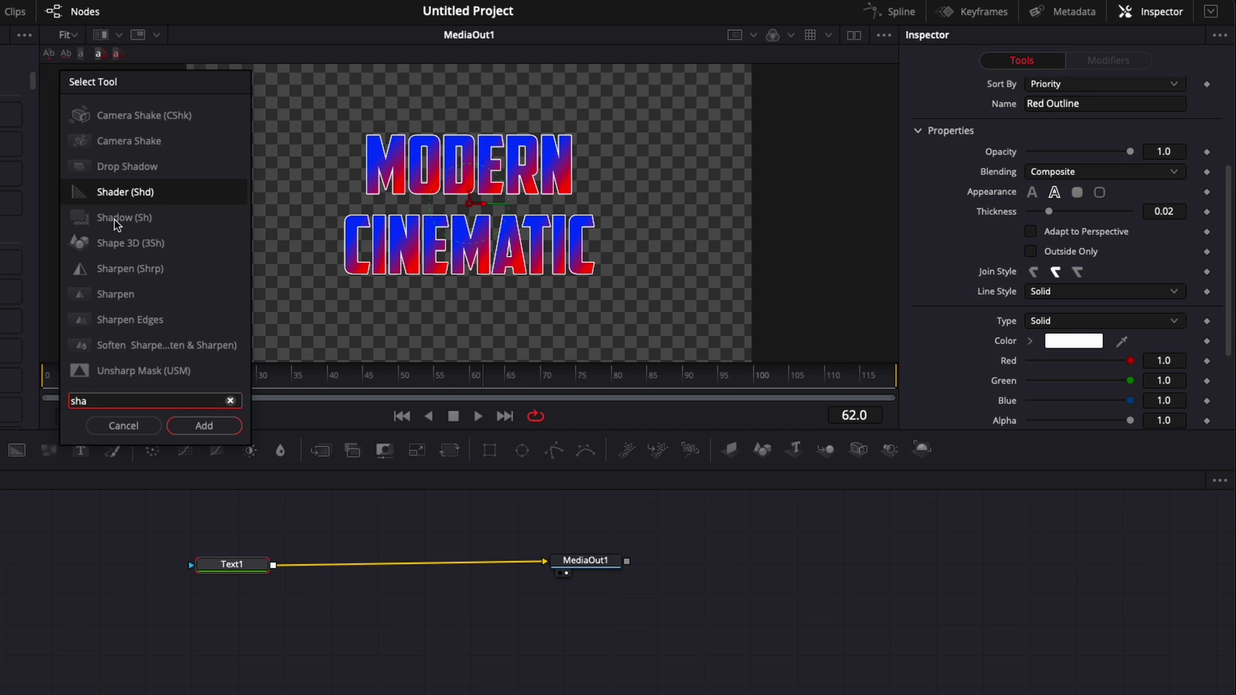
left_click(114, 218)
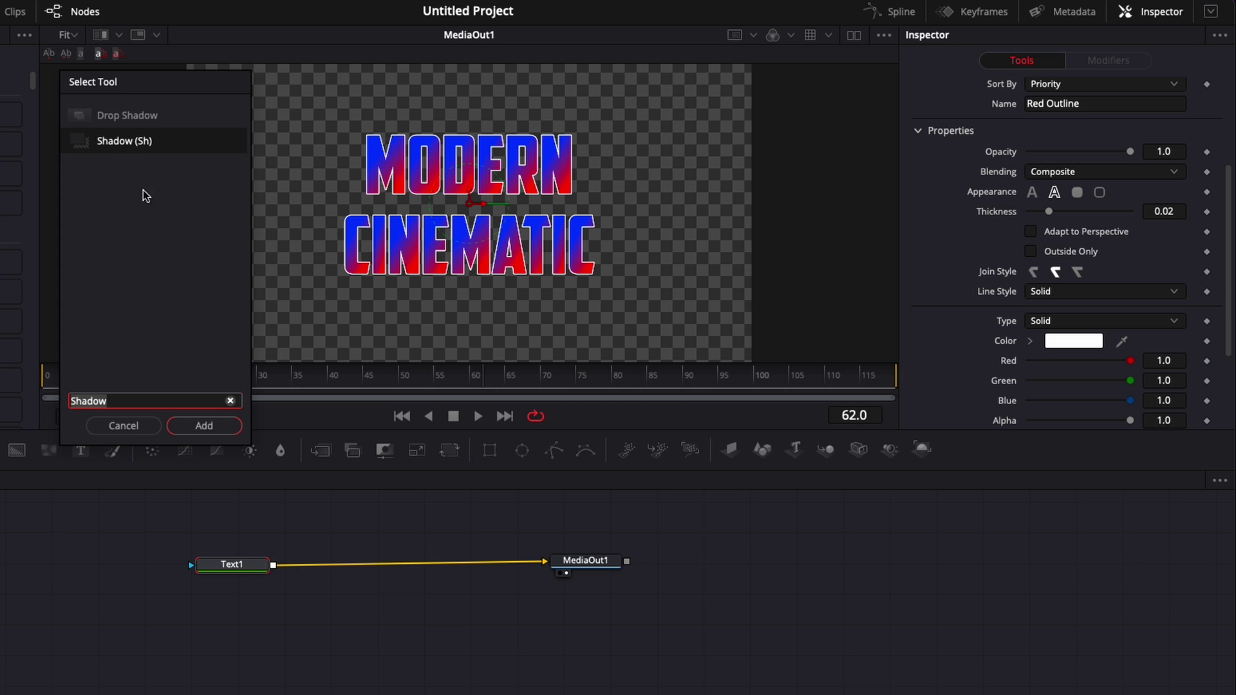
left_click(219, 428)
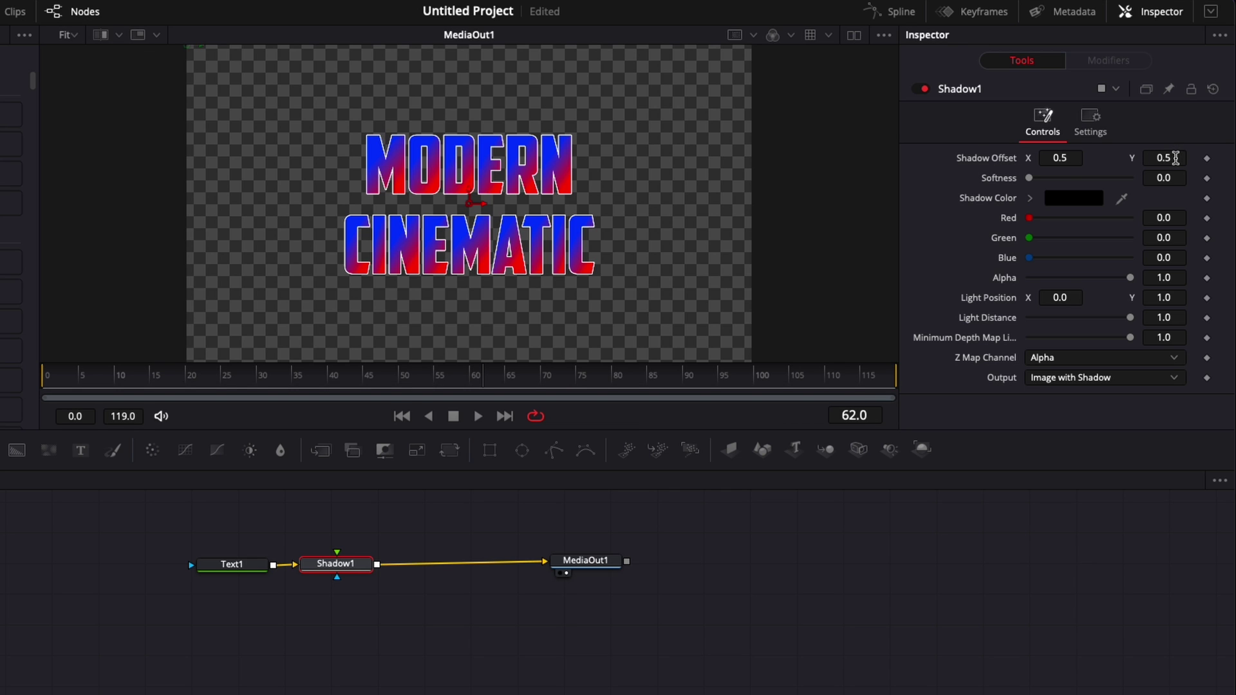
Step: Try Shadow Offset Y values of 0.49 and then 0.48
left_click(1175, 157)
type("49")
key("Tab")
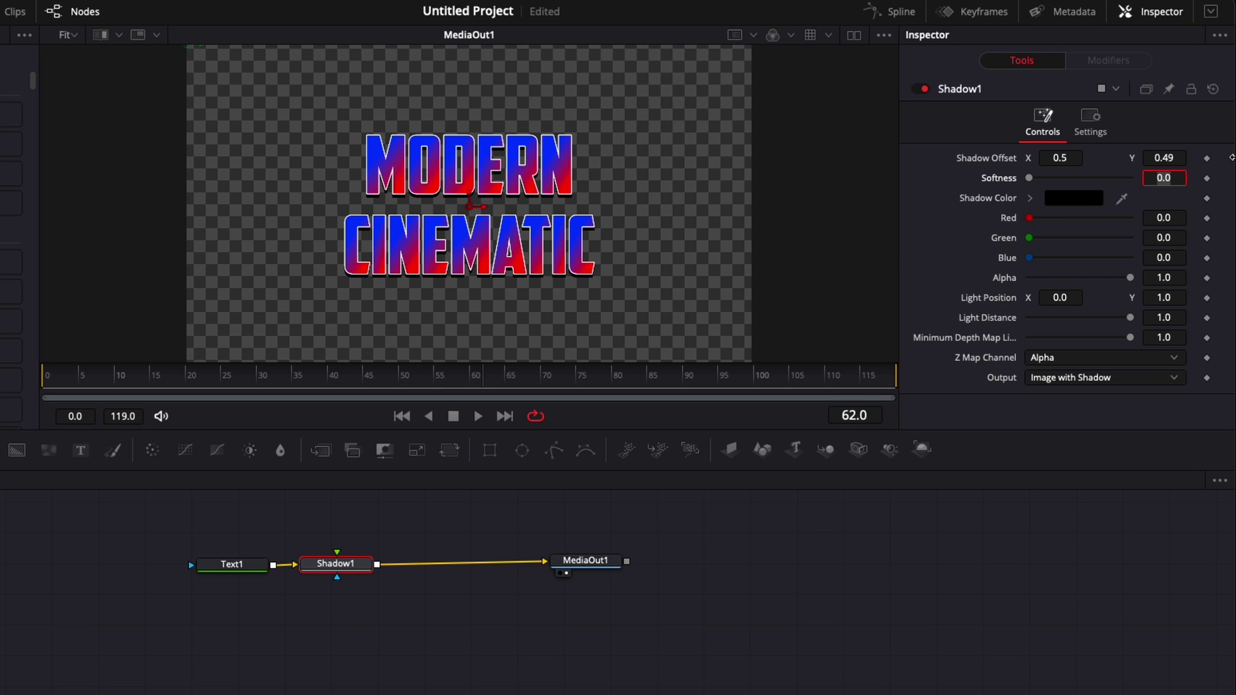
left_click(1180, 156)
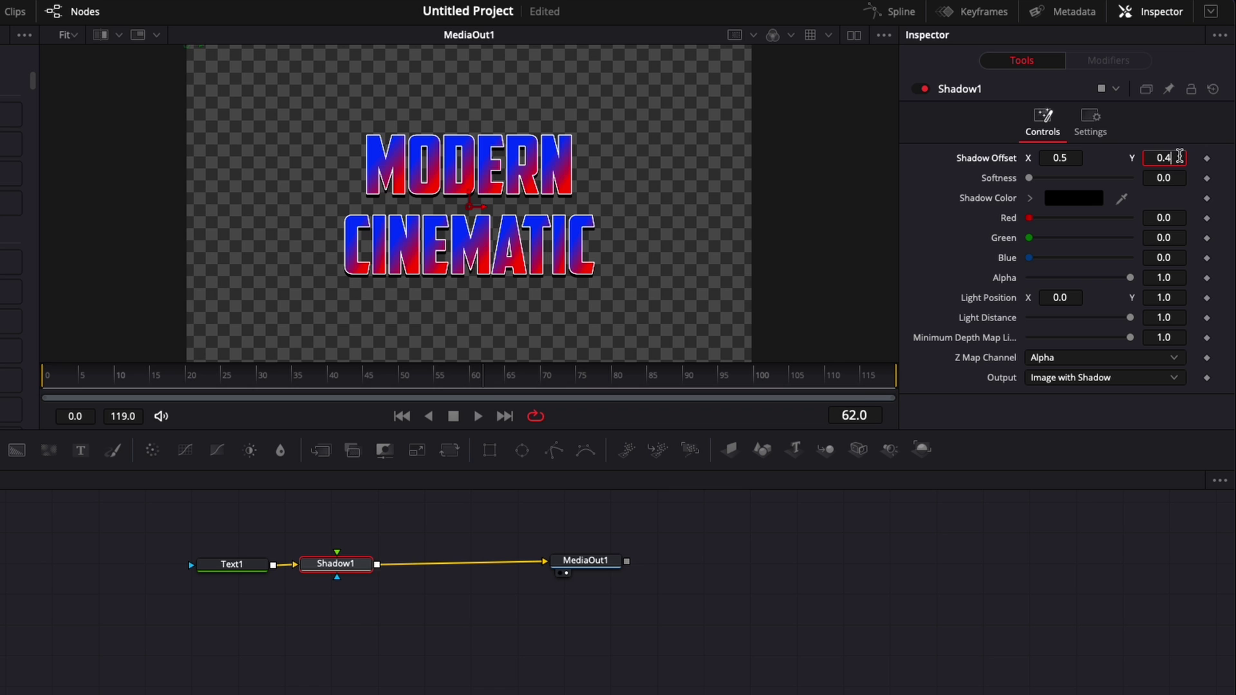
type("8")
key("Tab")
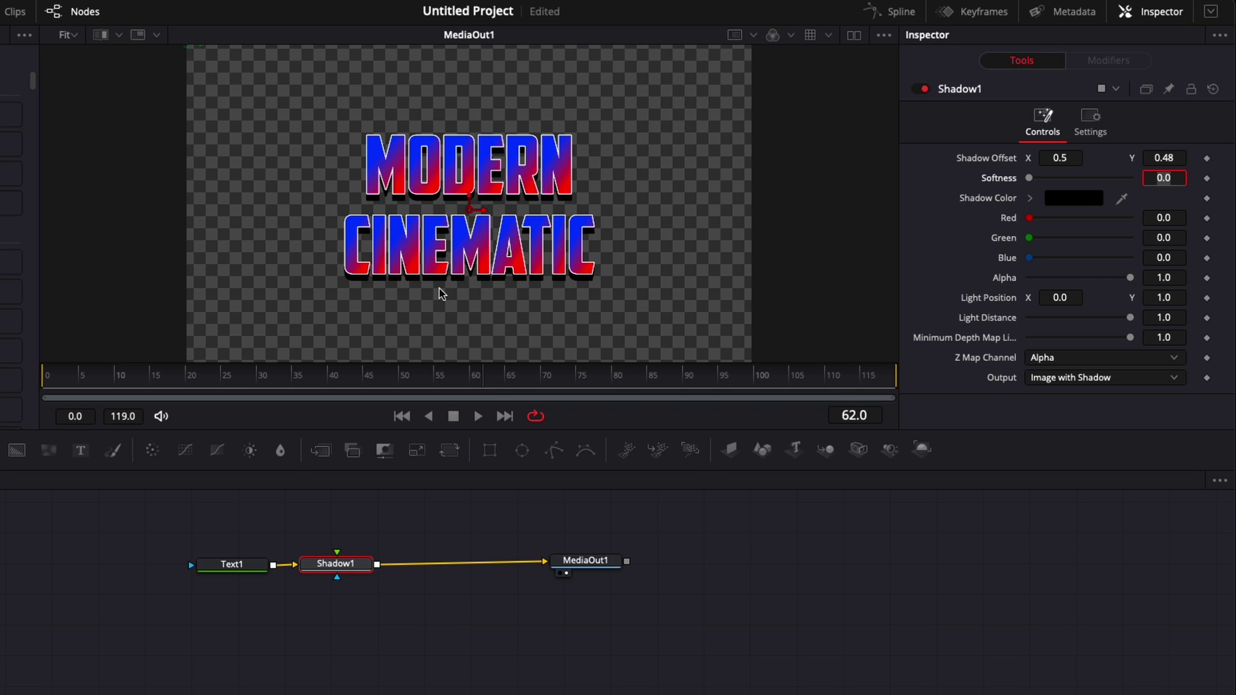
Step: Change the shadow colour to white
left_click(1061, 201)
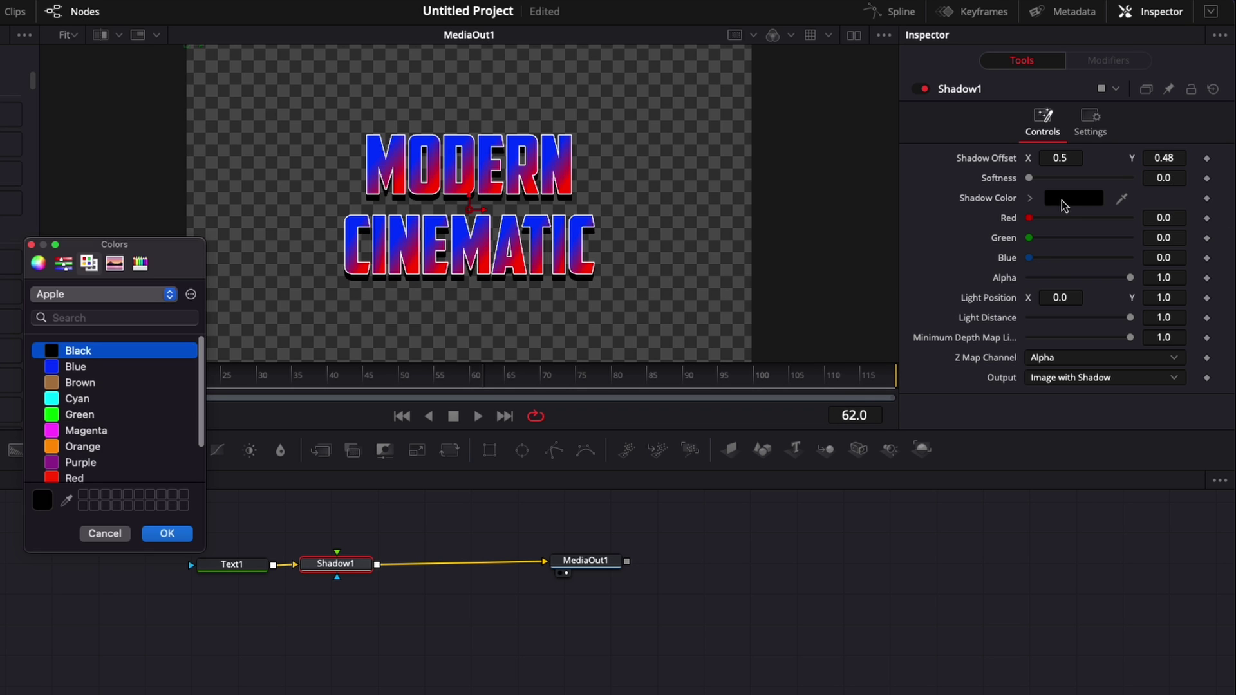
scroll(115, 419, "down", 3)
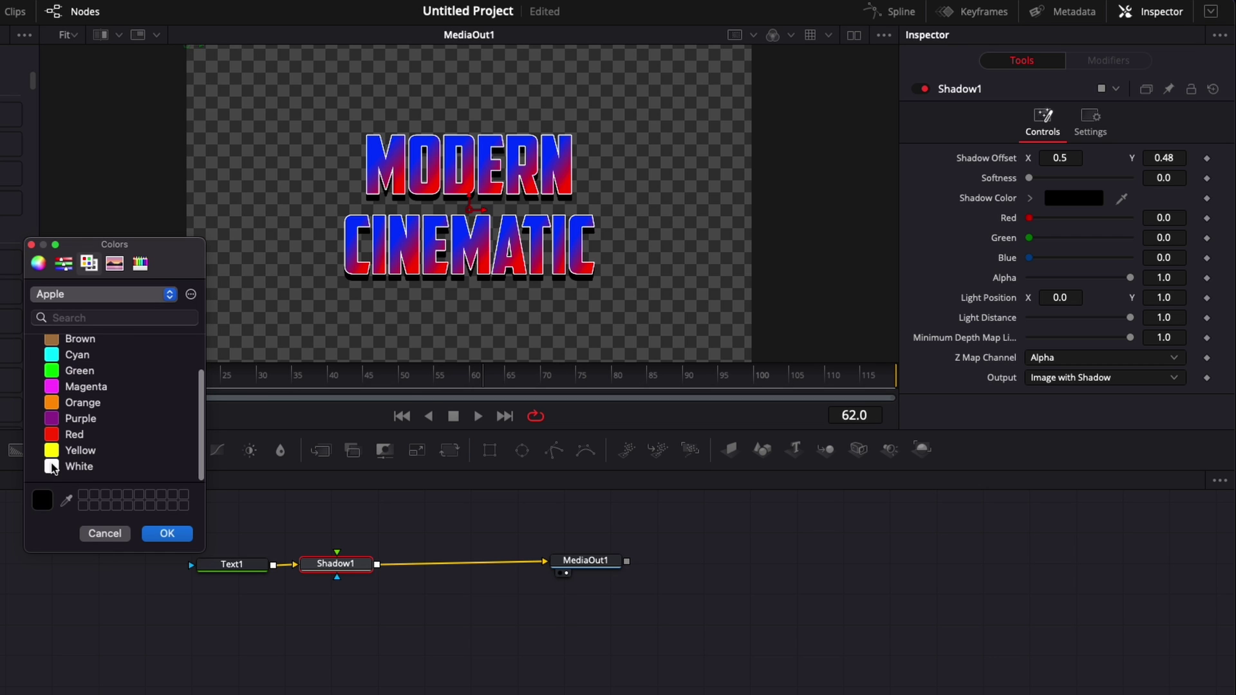
left_click(70, 466)
left_click(166, 535)
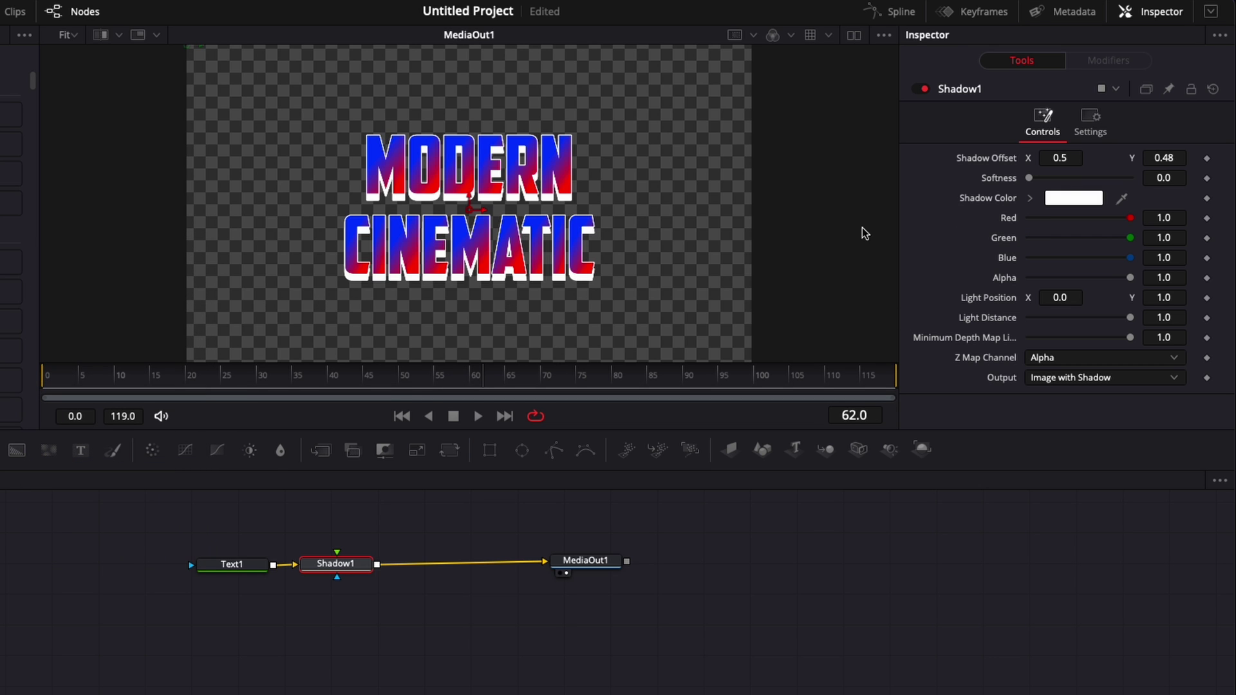
Step: Set Shadow Offset Y back to 0.49 and select the Text1 node
left_click(1175, 158)
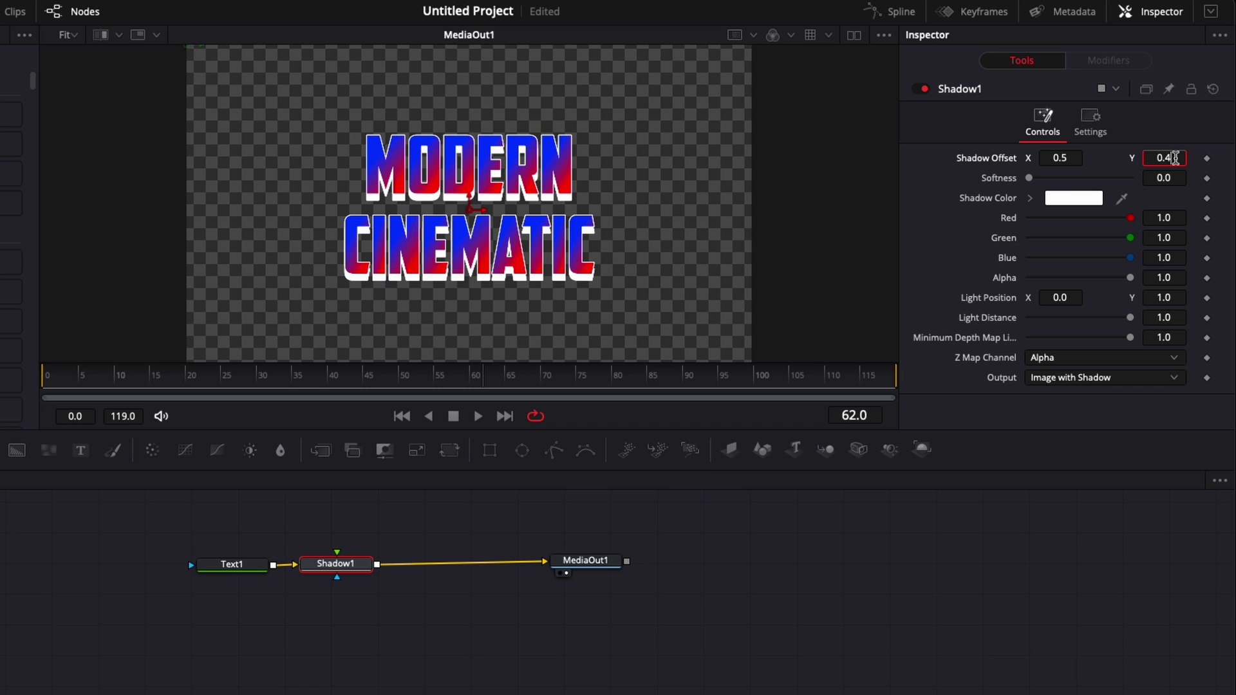
type("9")
key("Tab")
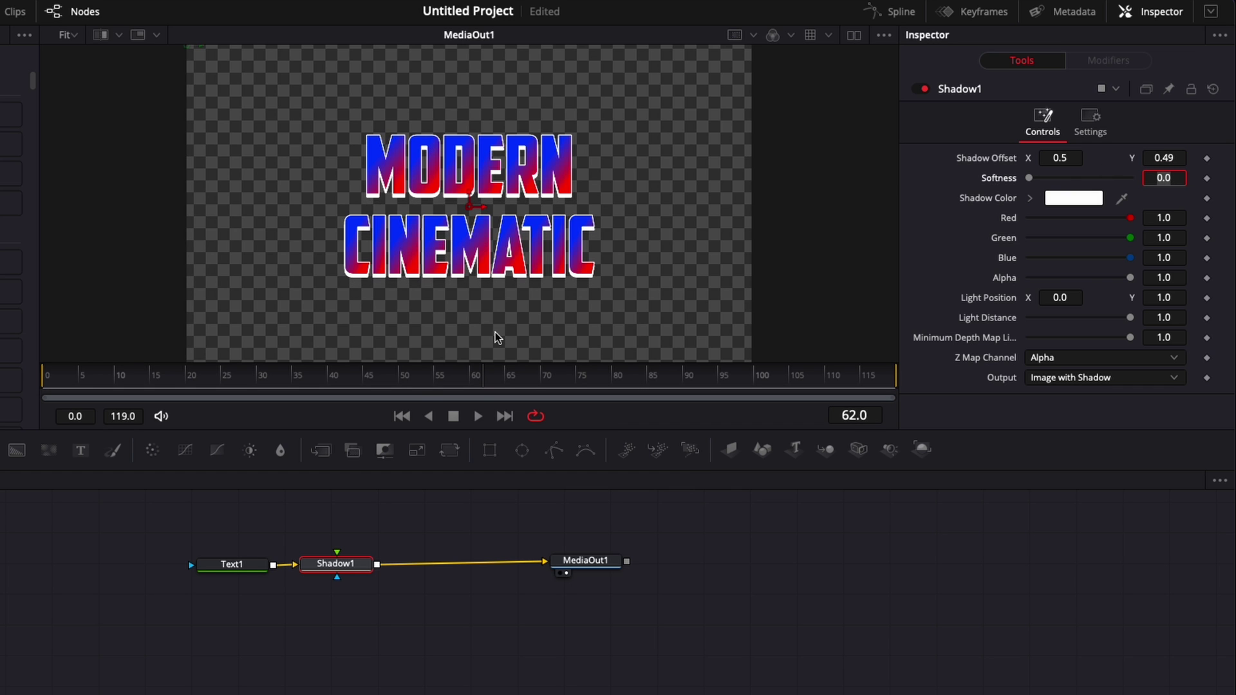
left_click(243, 568)
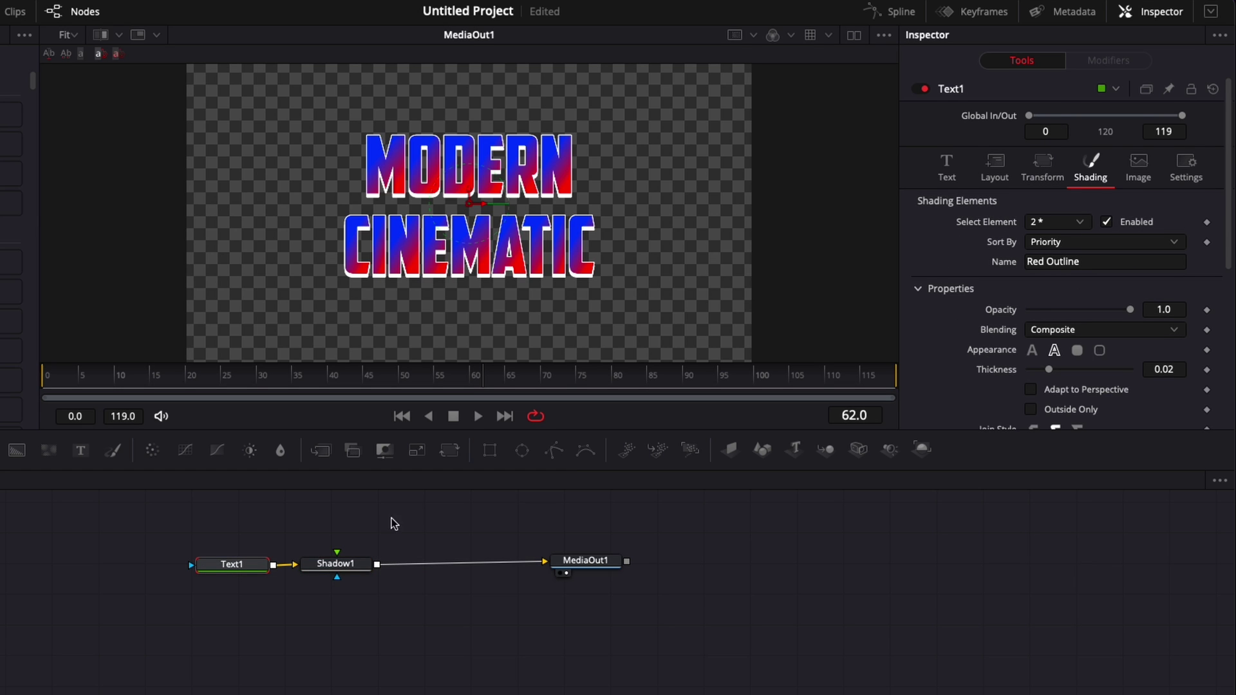
Step: Set Text1's Layout Rotation X to 30 and scrub the timeline to preview
left_click(1046, 175)
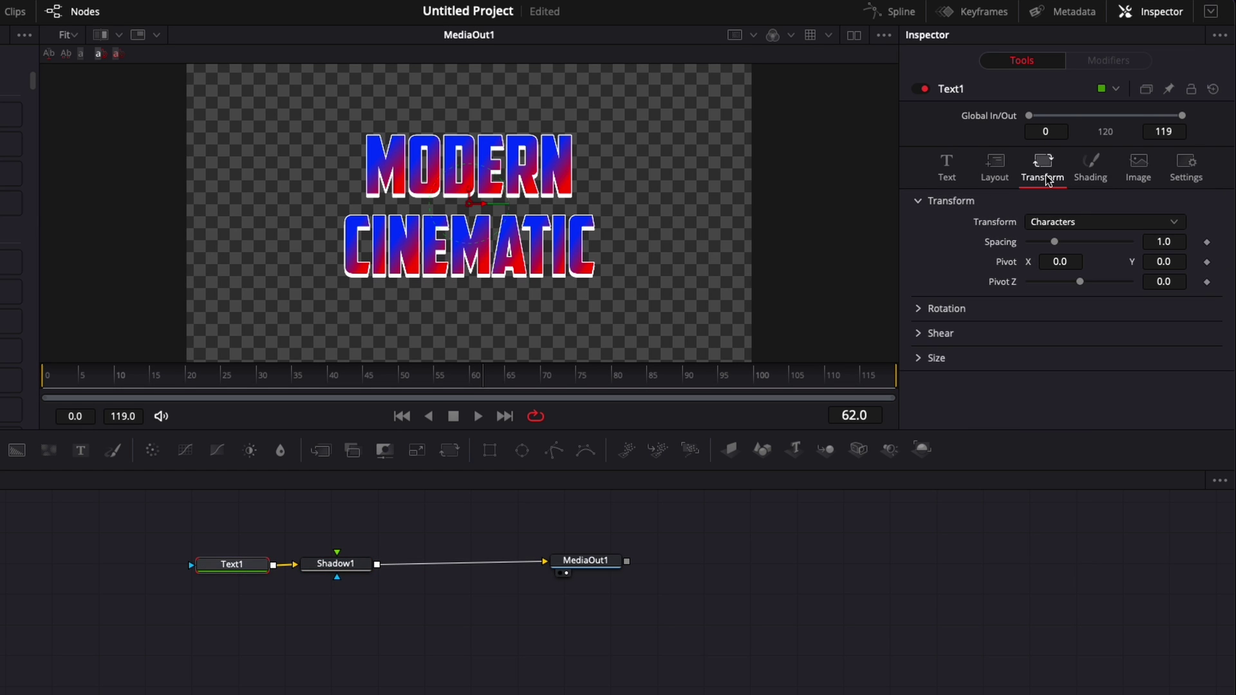
left_click(997, 171)
scroll(1033, 253, "down", 2)
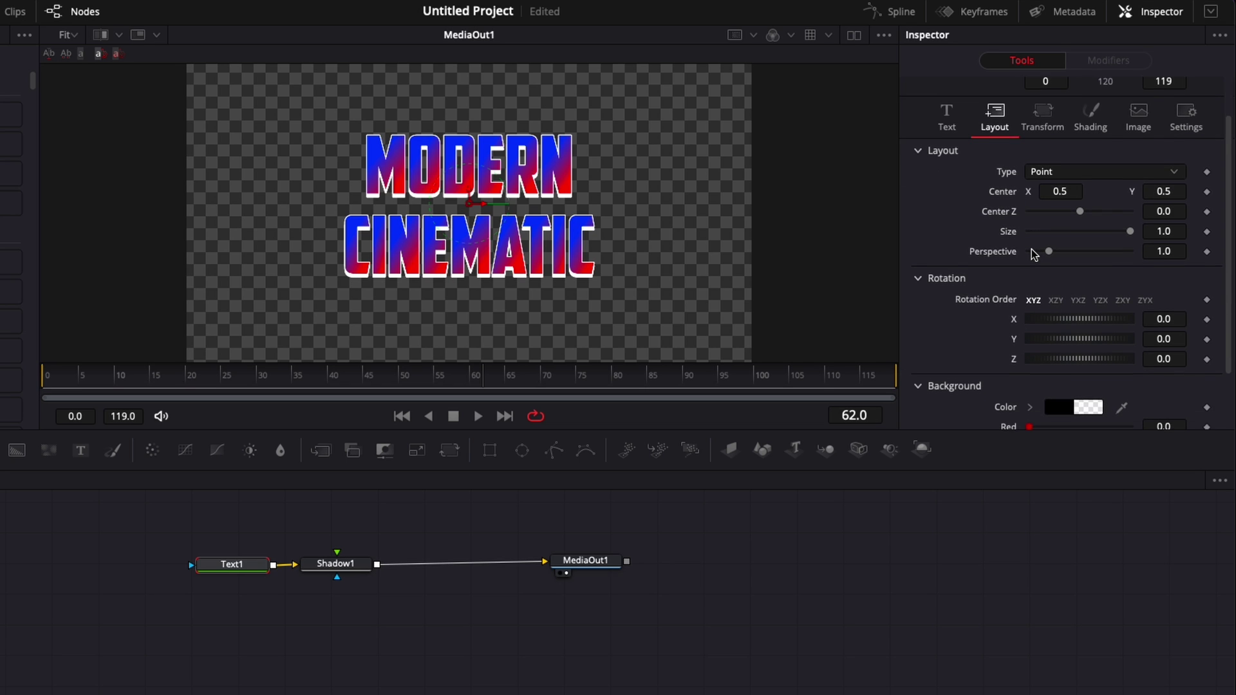
scroll(1033, 252, "down", 1)
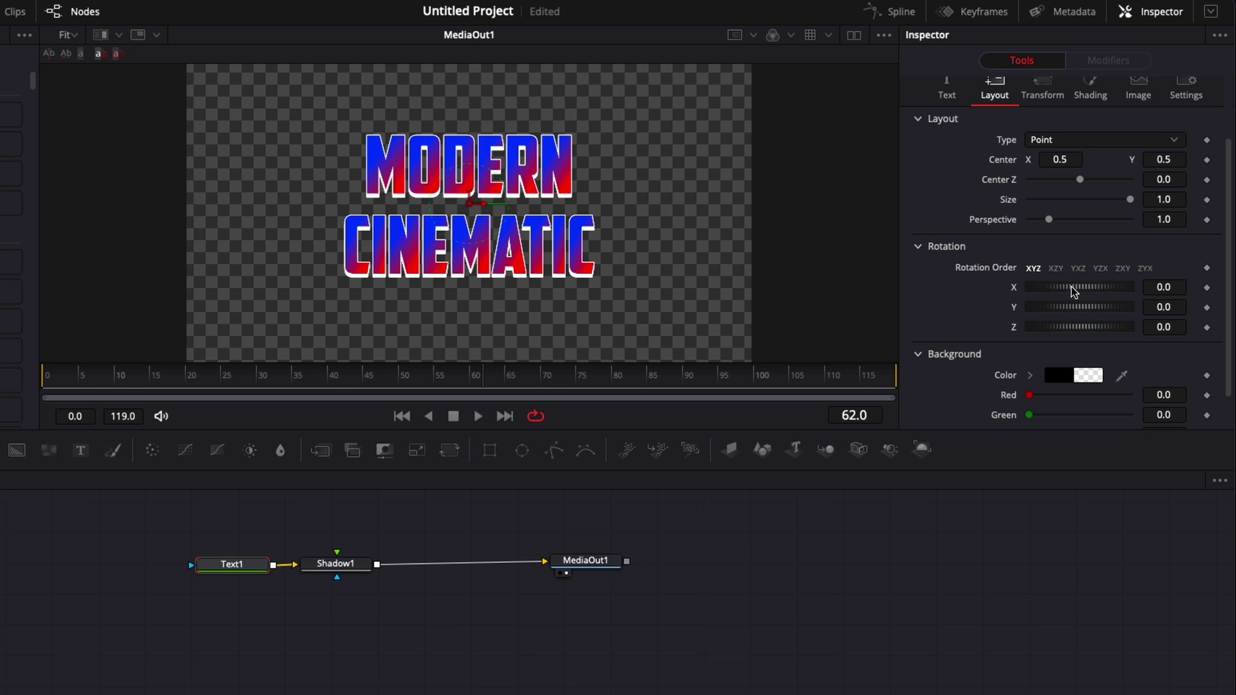
left_click_drag(1074, 292, 1108, 289)
left_click(1178, 286)
type("30")
key("Tab")
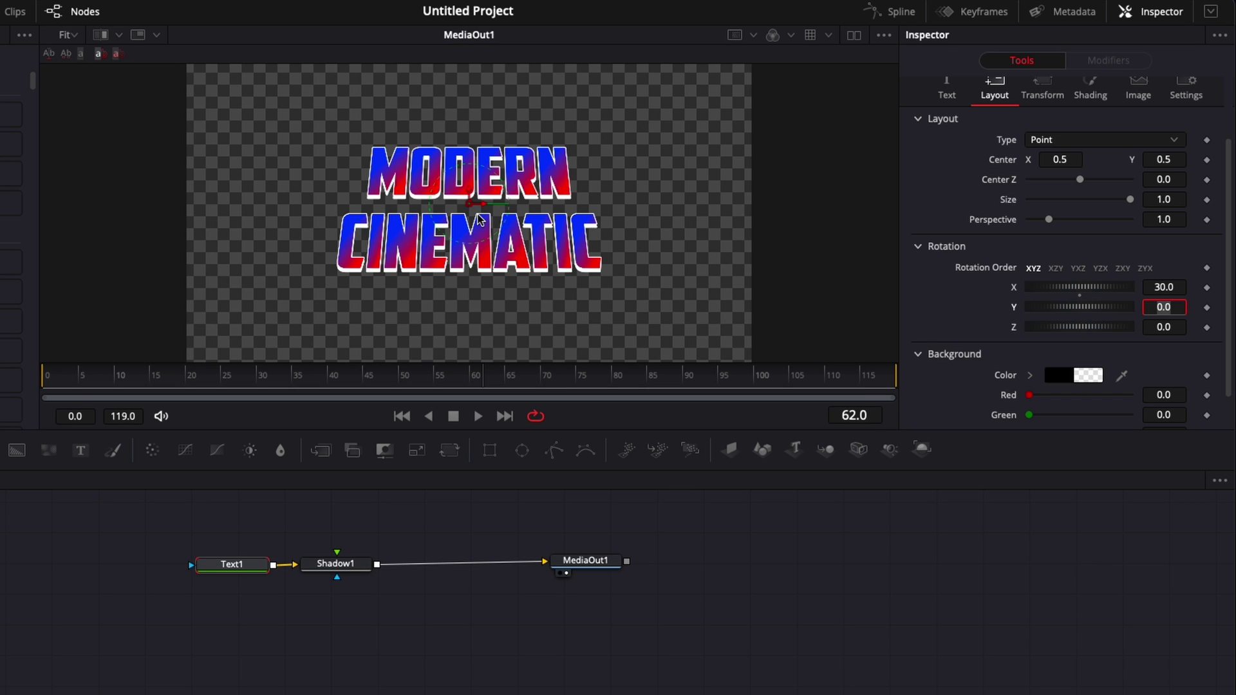
left_click_drag(44, 398, 279, 401)
Step: Keyframe Center at frame 24, then drag Center Y to -0.267 at frame 0
left_click_drag(129, 379, 200, 382)
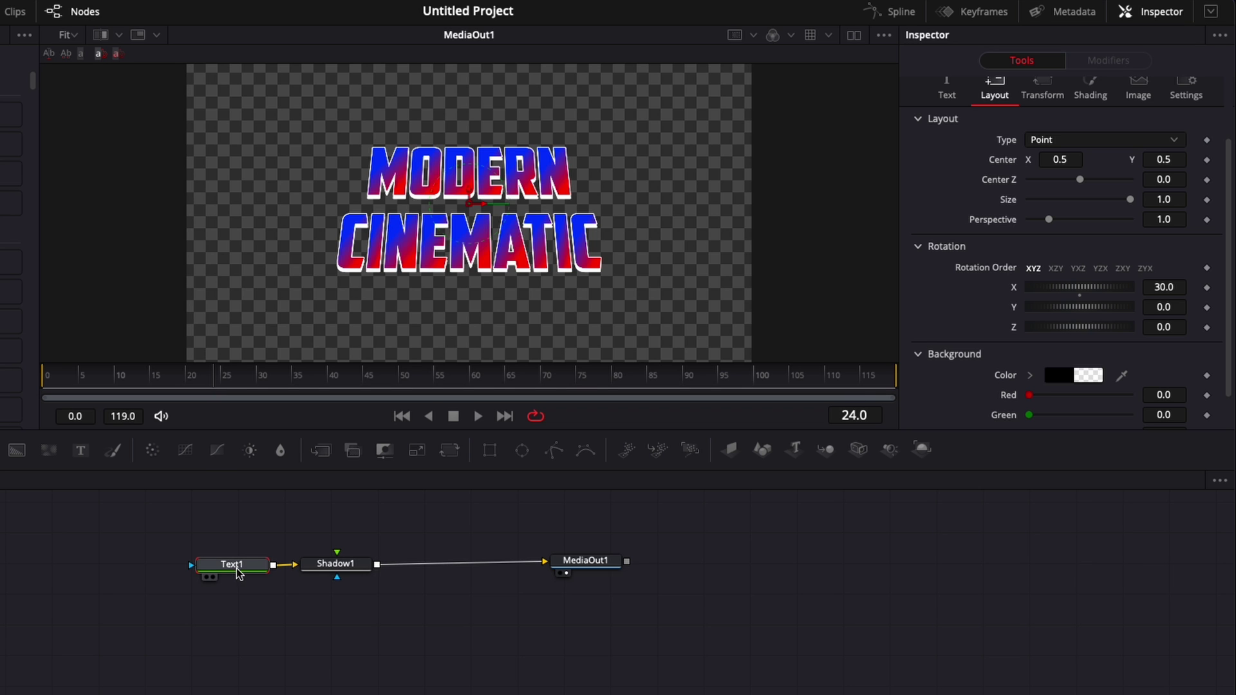
scroll(957, 188, "up", 2)
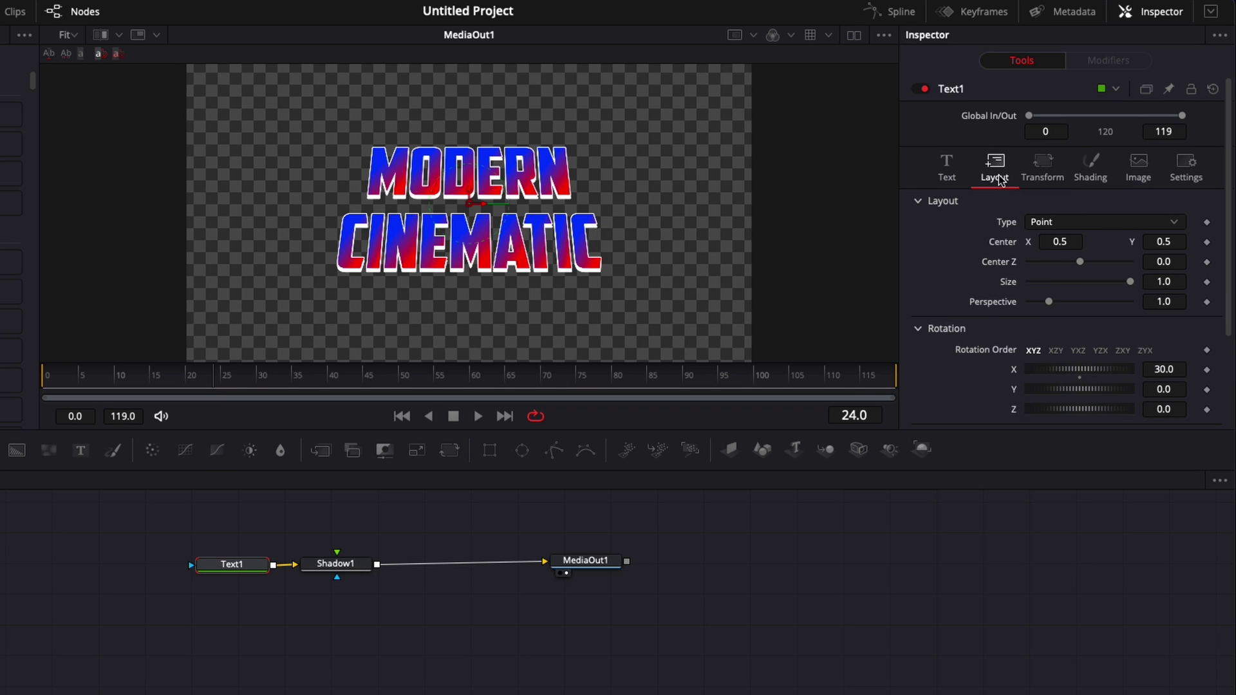
left_click(1207, 242)
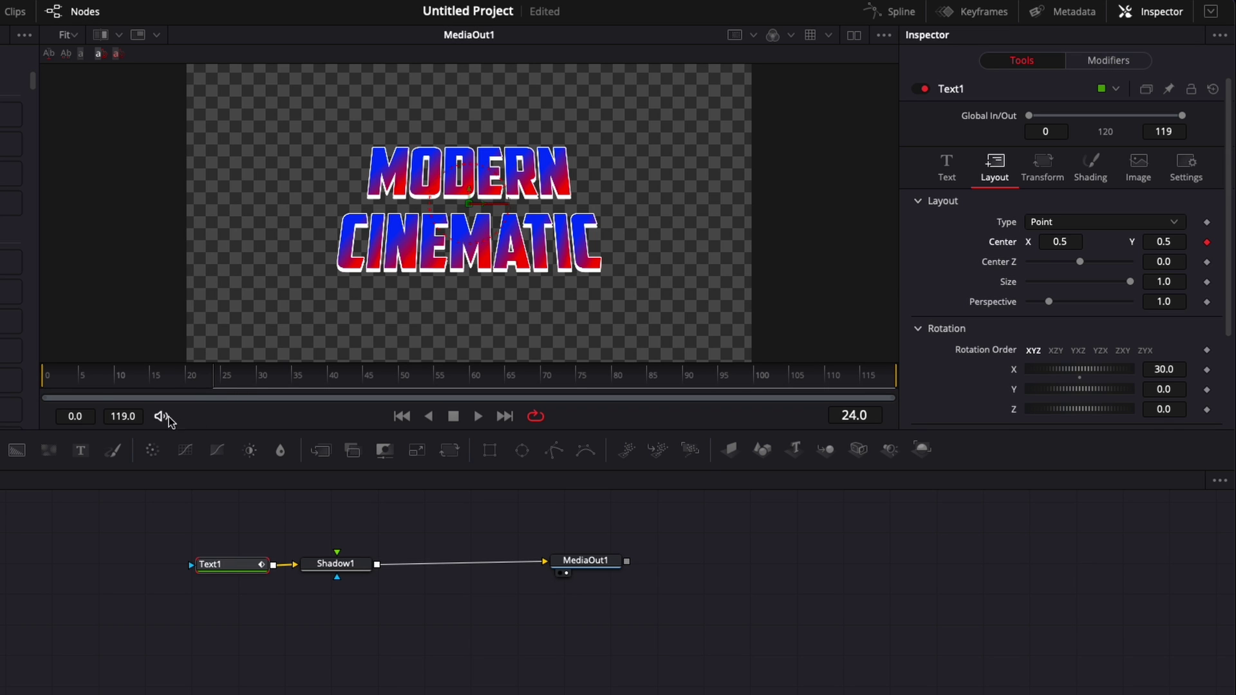
left_click_drag(96, 380, 44, 382)
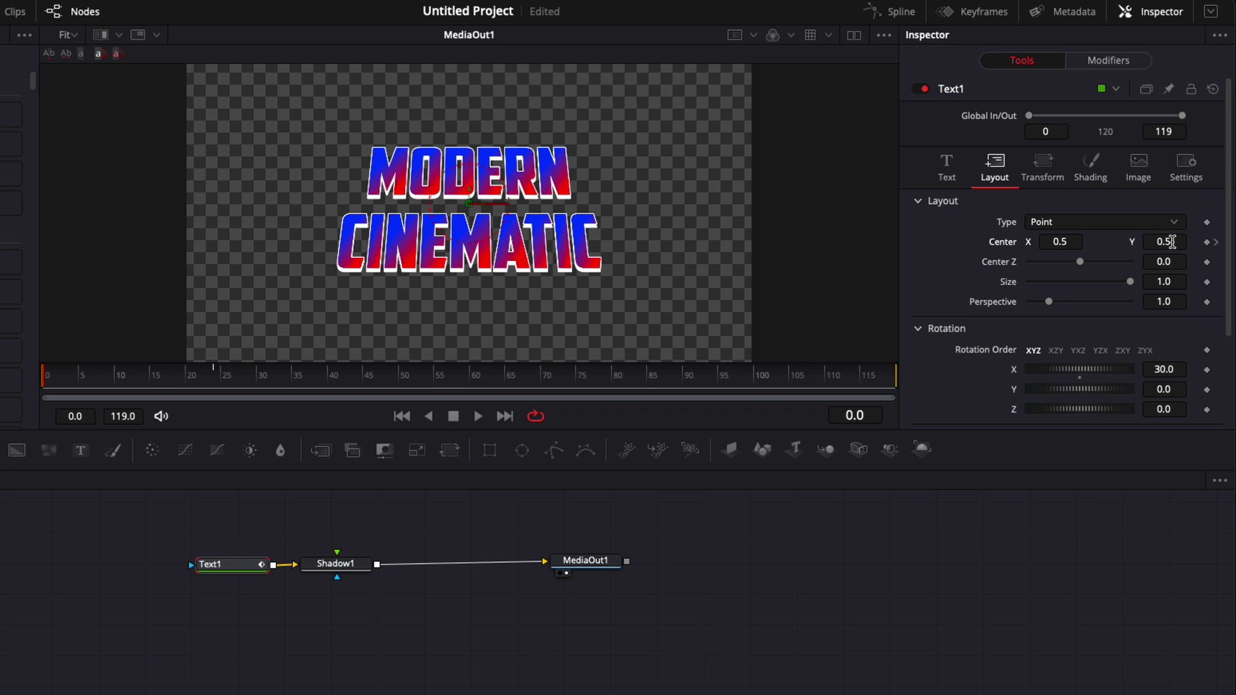
left_click_drag(1172, 242, 1082, 242)
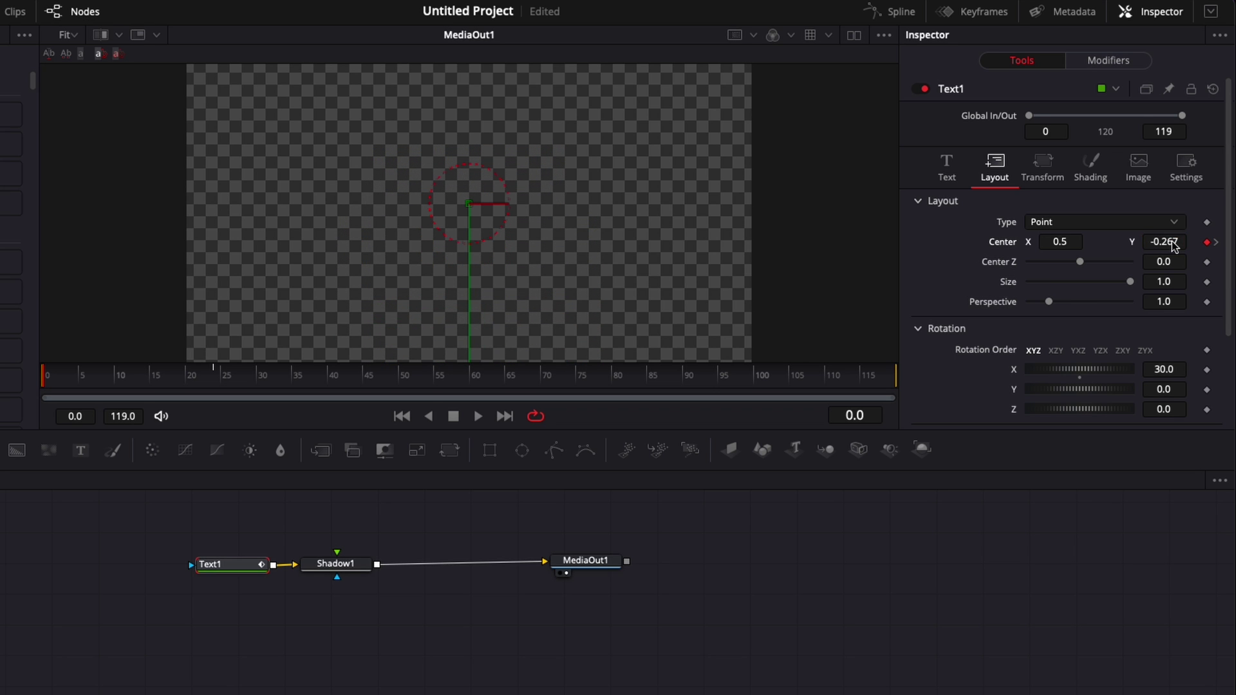
Step: Show Text1's position curve in the Spline panel and select all its keyframes
left_click(900, 13)
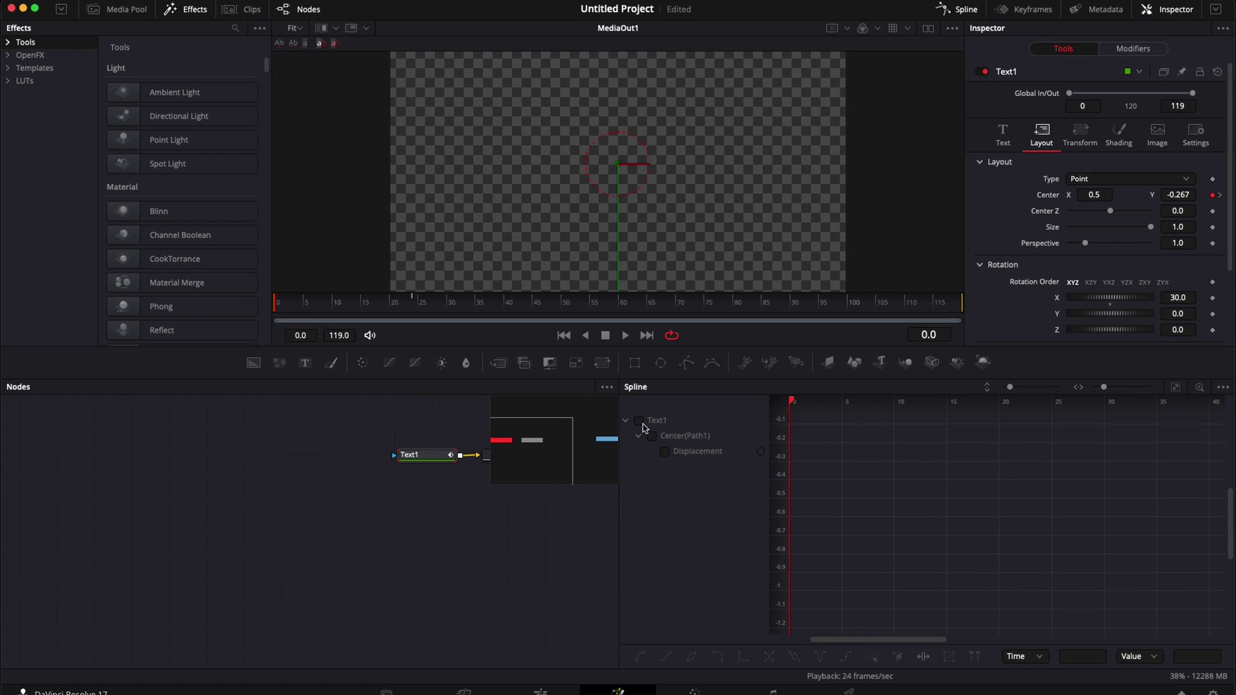
left_click(639, 420)
key("ctrl+f")
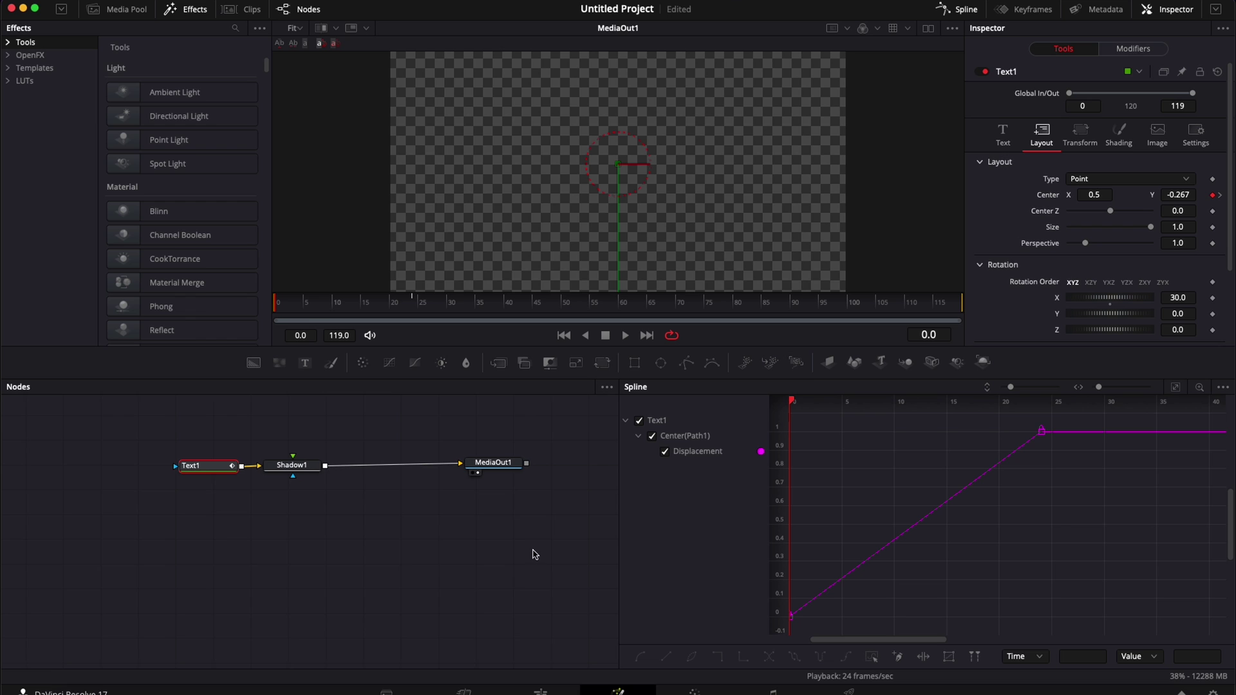
left_click(1173, 370)
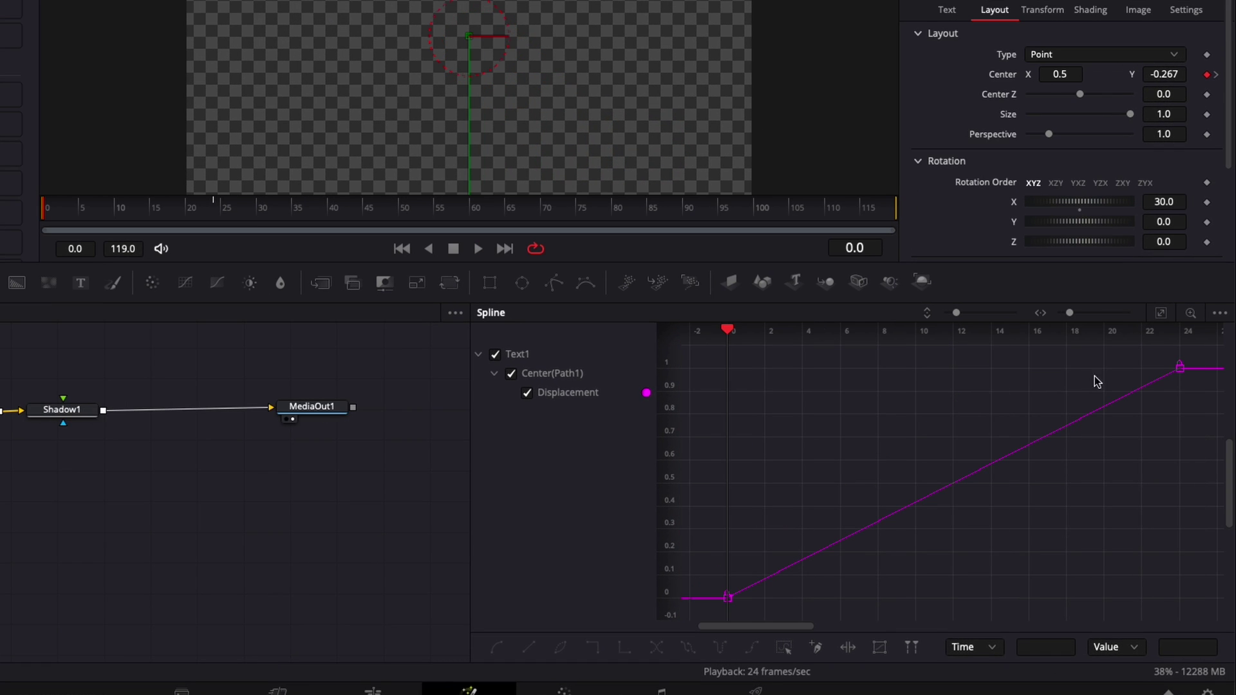
left_click_drag(1201, 358, 715, 609)
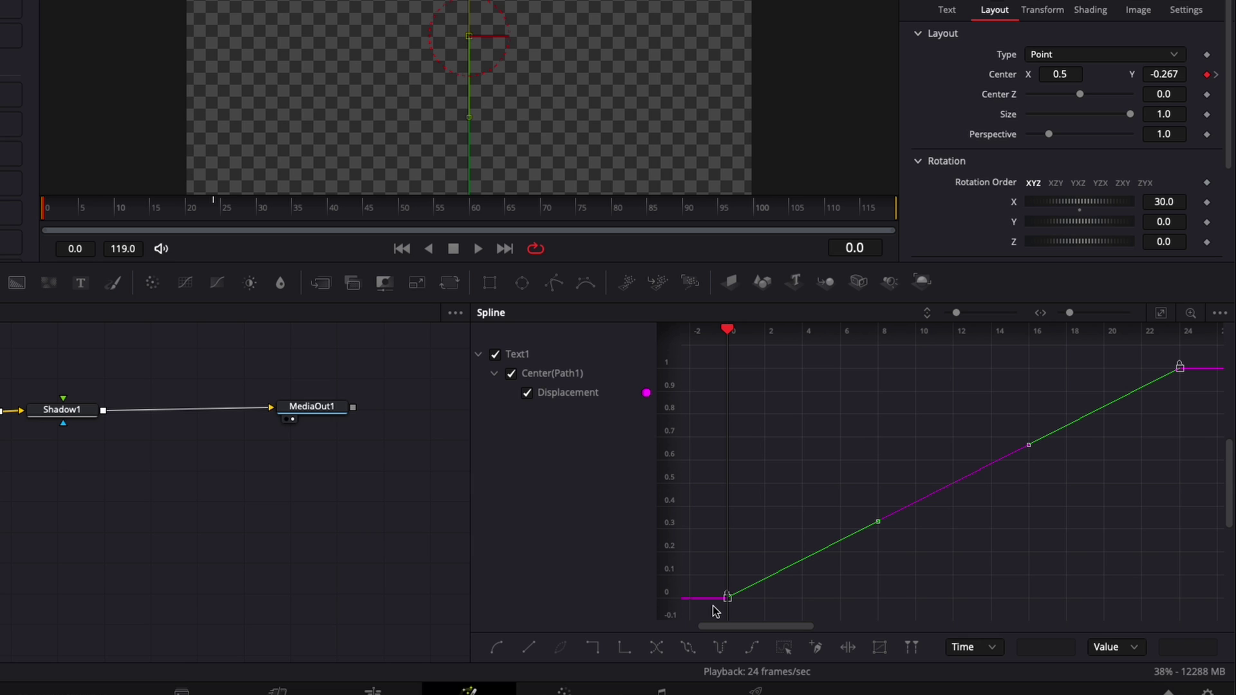
Step: Smooth the keyframes, set Ease In to 100 with Ease Out at 33, and preview
key("s")
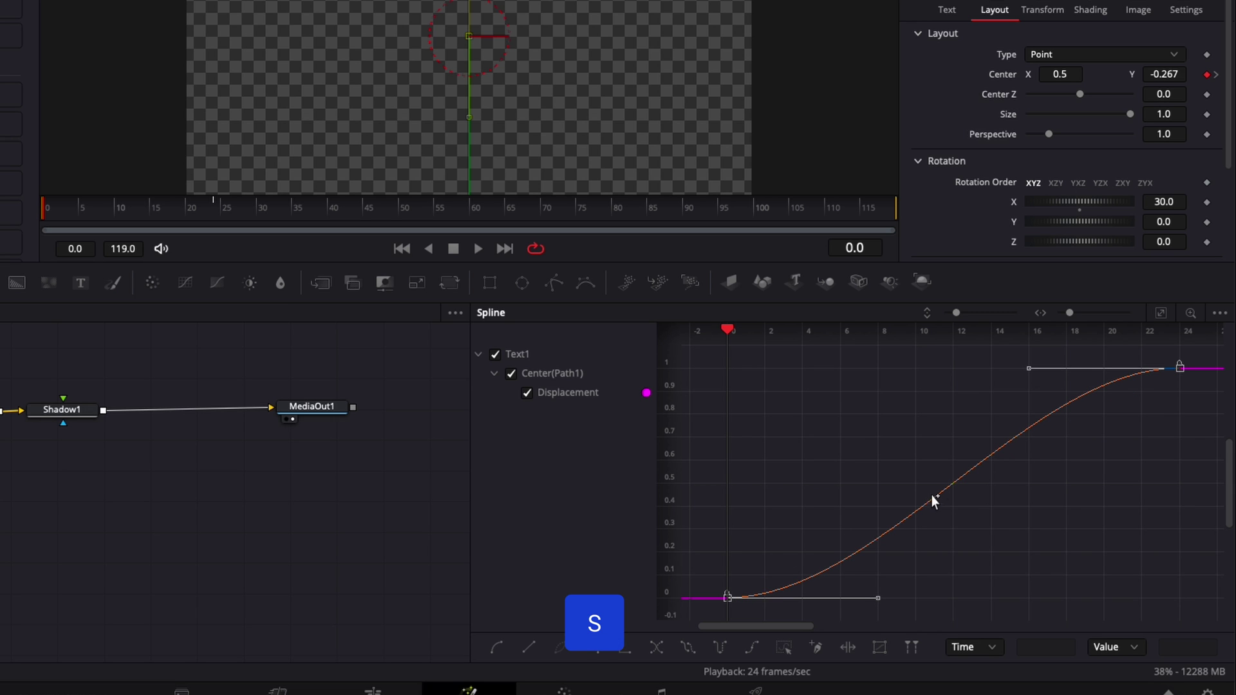
key("t")
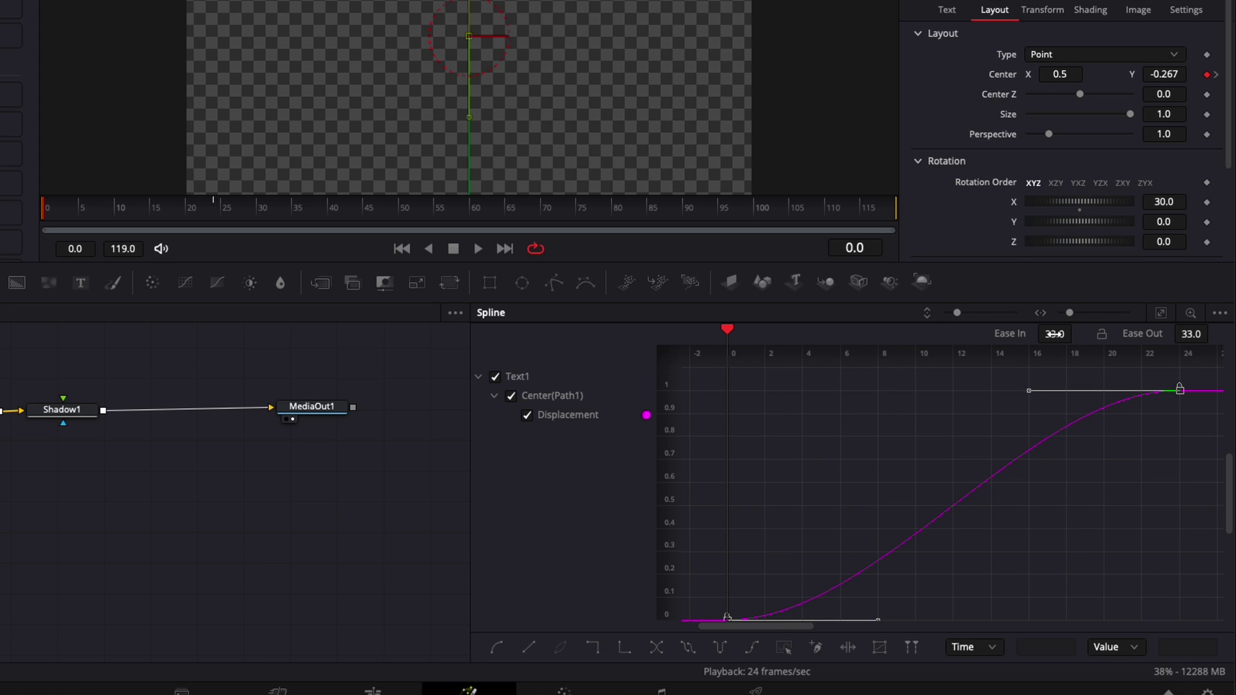
left_click_drag(1055, 334, 1077, 330)
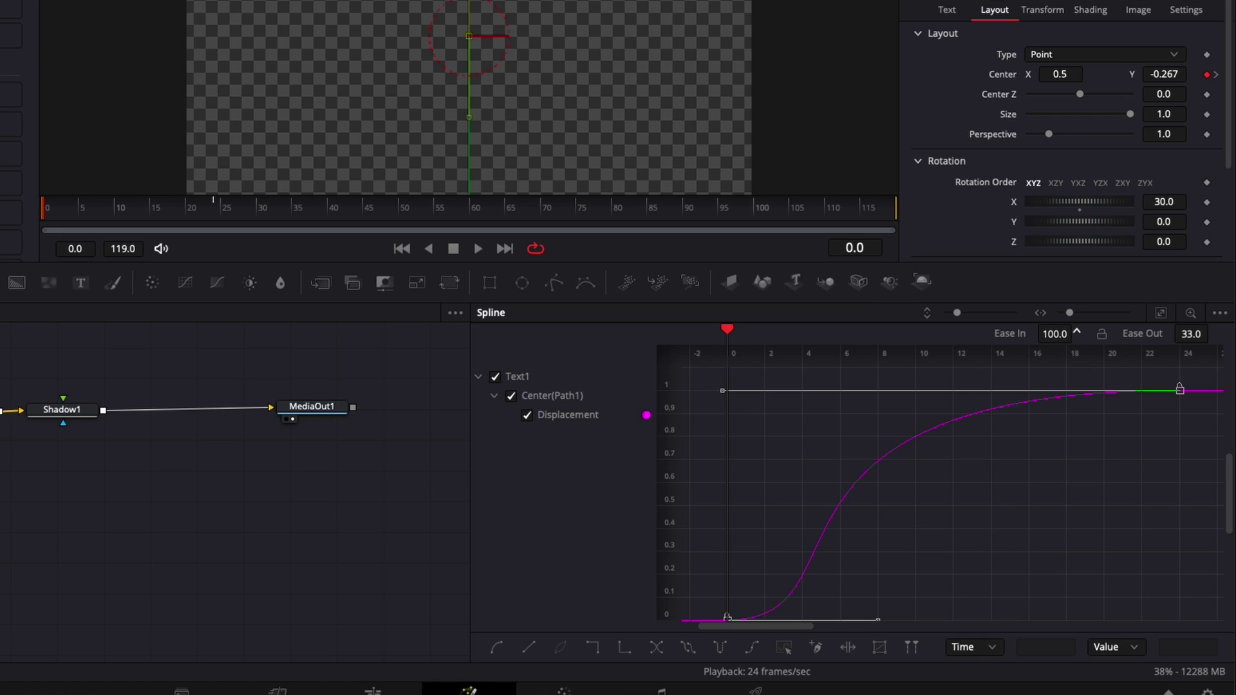
key("space")
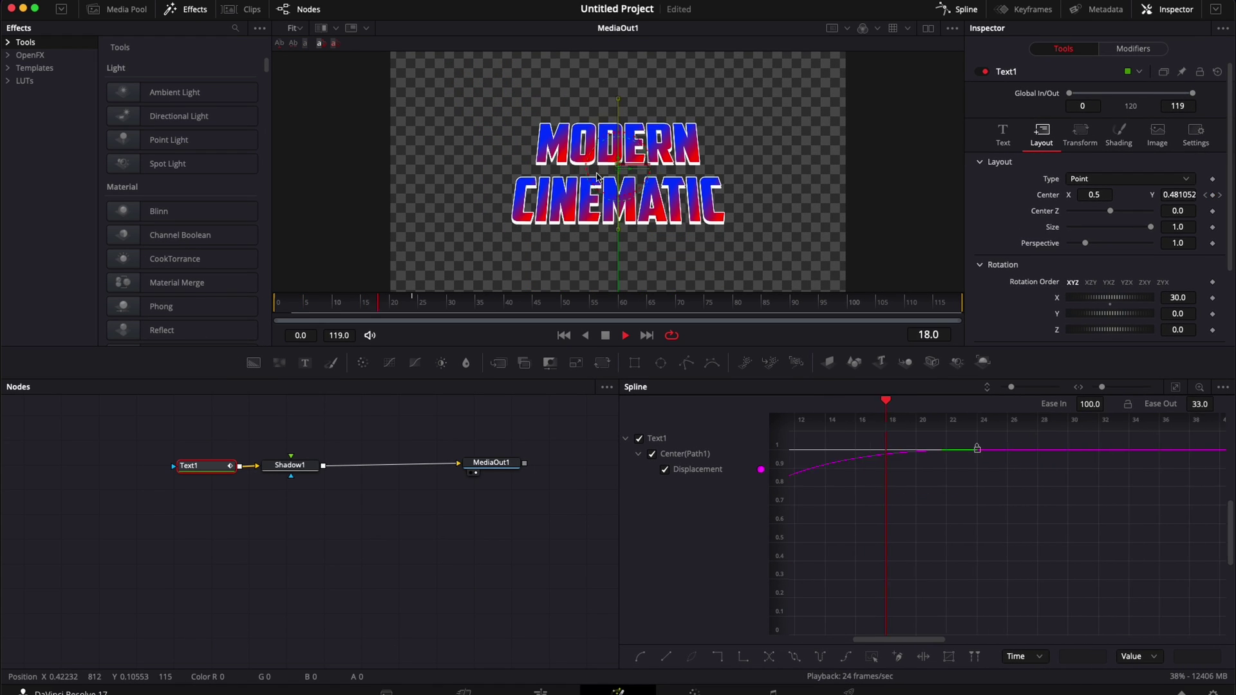
key("space")
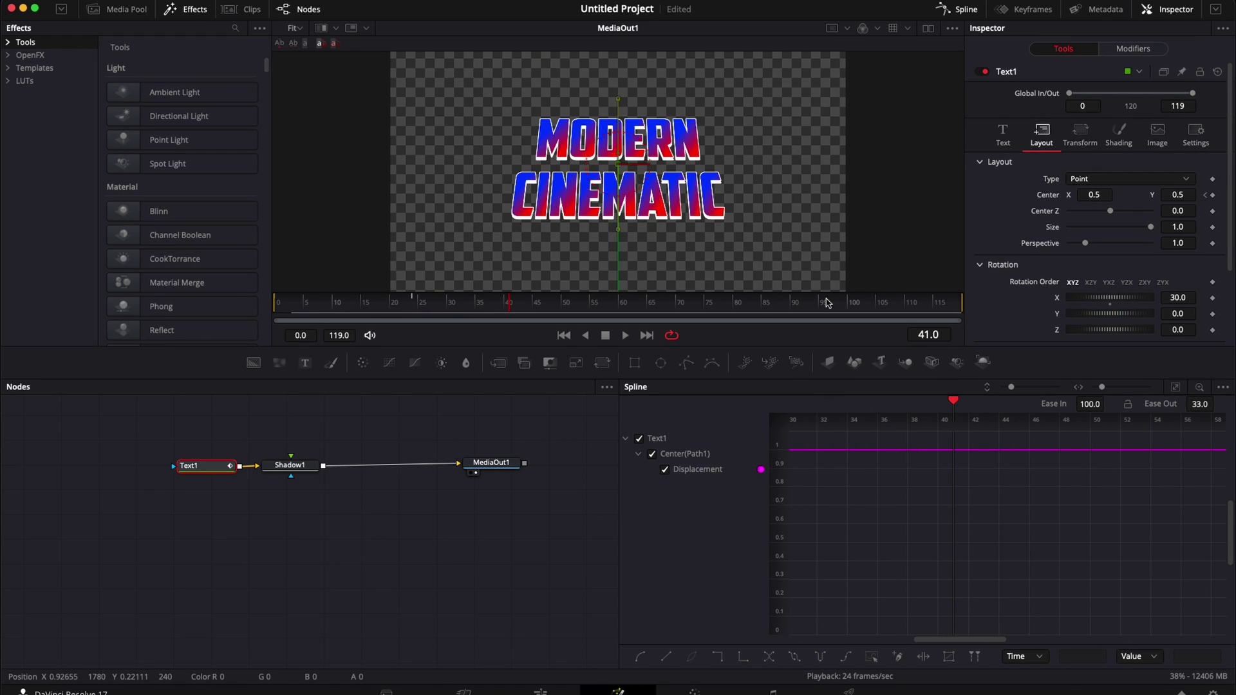
left_click(1175, 387)
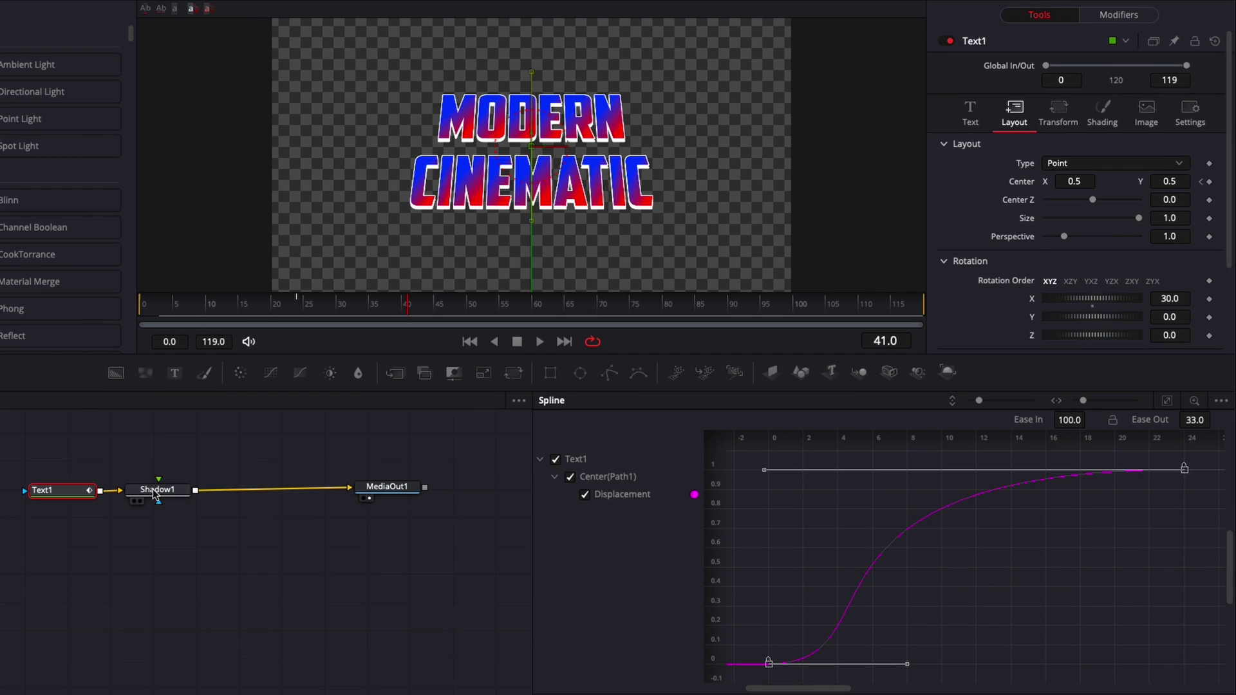
Step: Insert a Brightness / Contrast node after Shadow1 via the 'bright' tool search
left_click(154, 493)
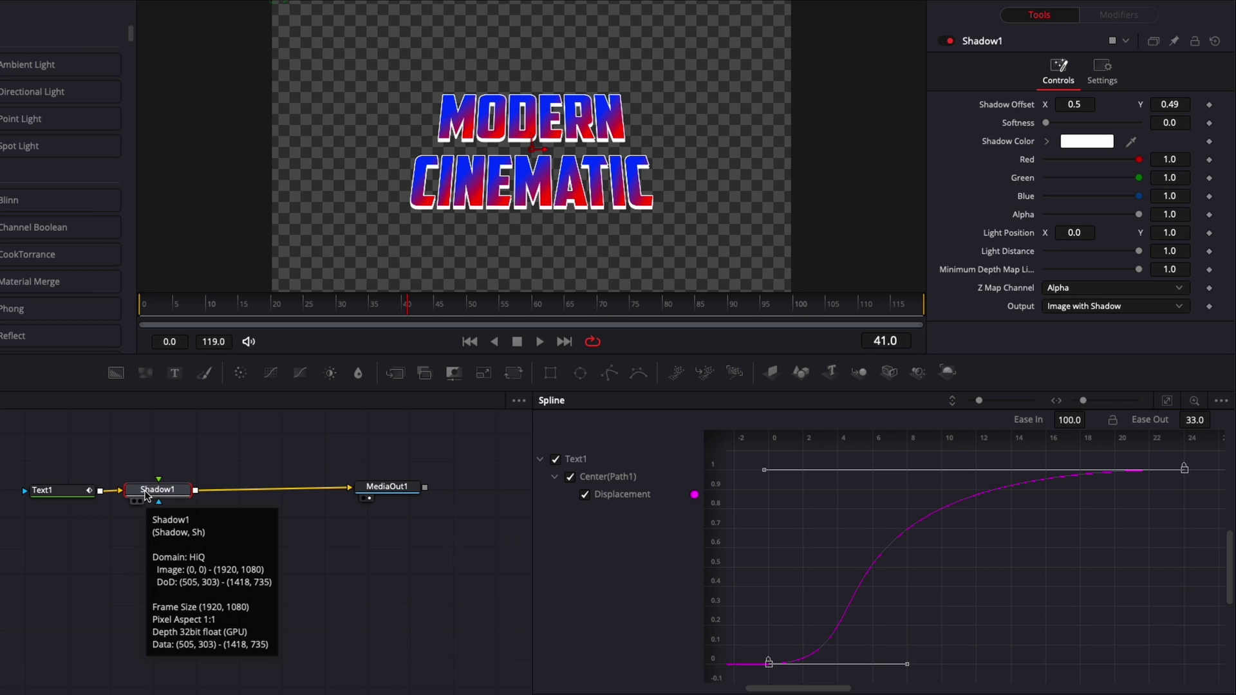
key("shift+space")
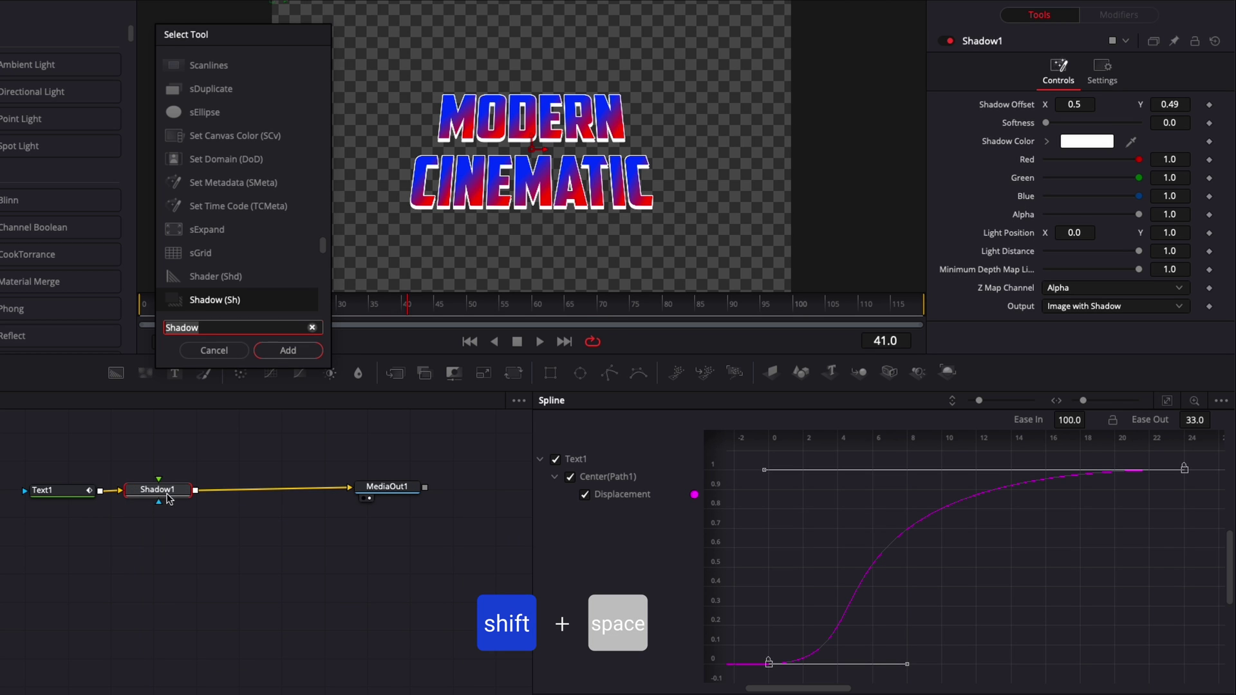
type("bright")
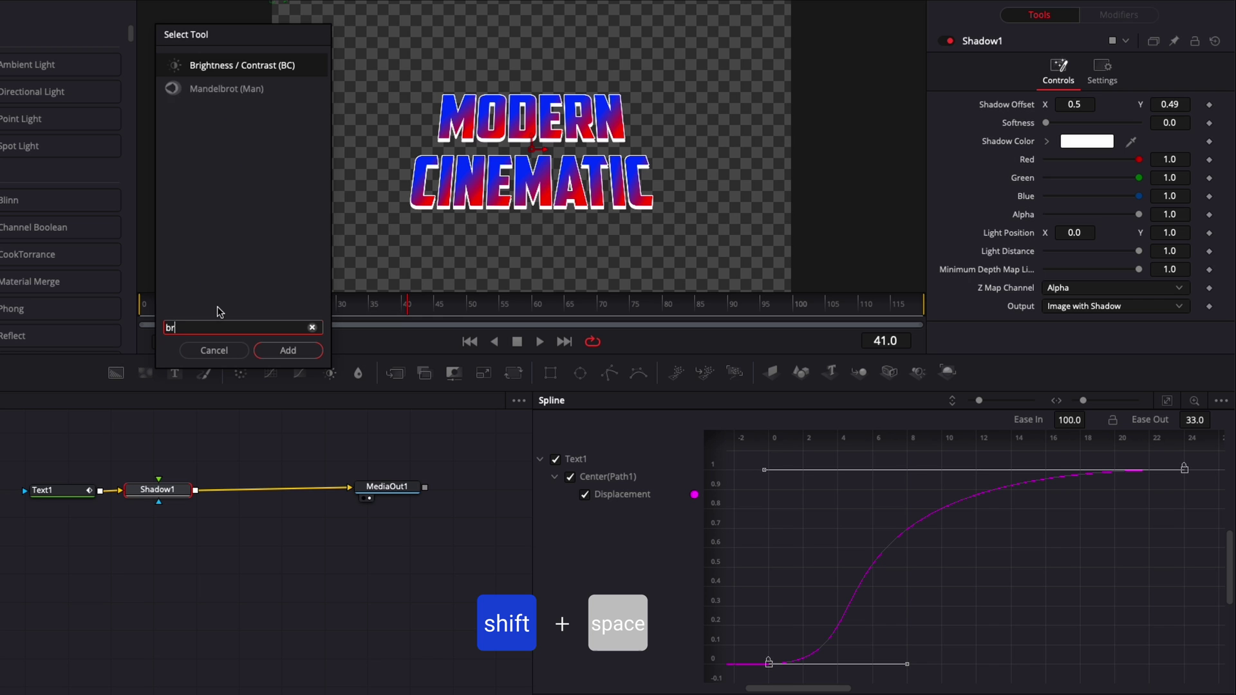
key("Return")
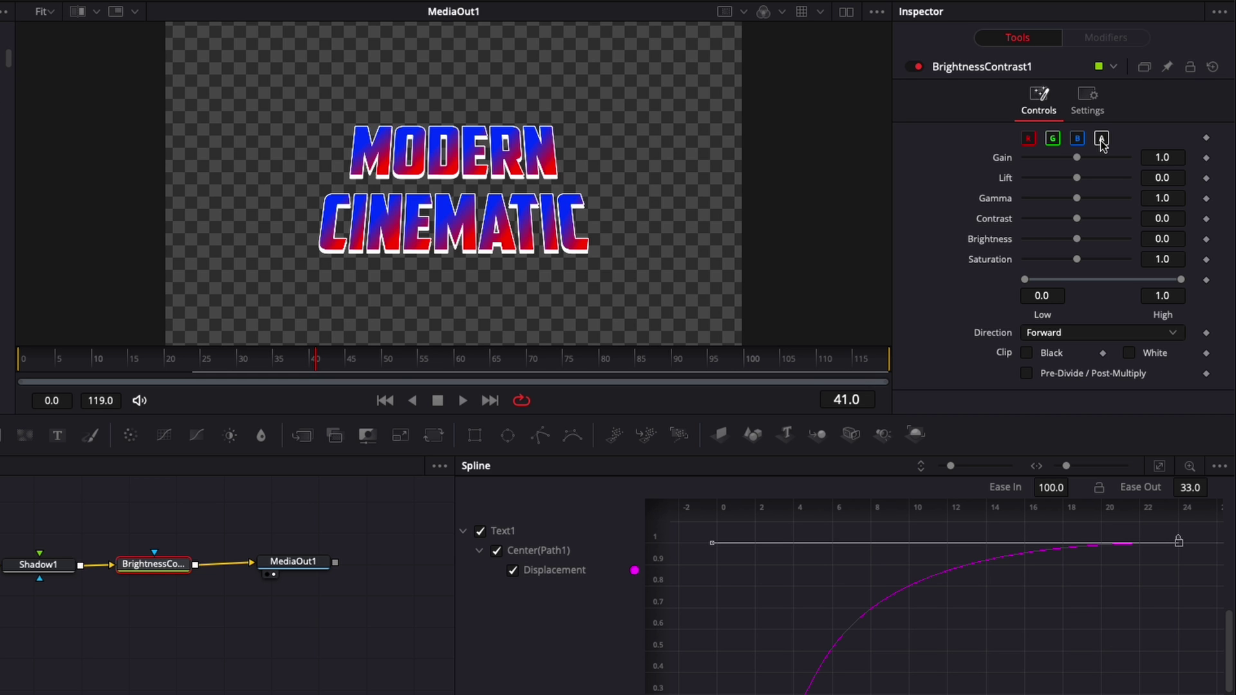
Step: Keyframe BrightnessContrast1 Gain at 1.0 on frame 12 and 0 on frame 0
left_click_drag(199, 362, 111, 362)
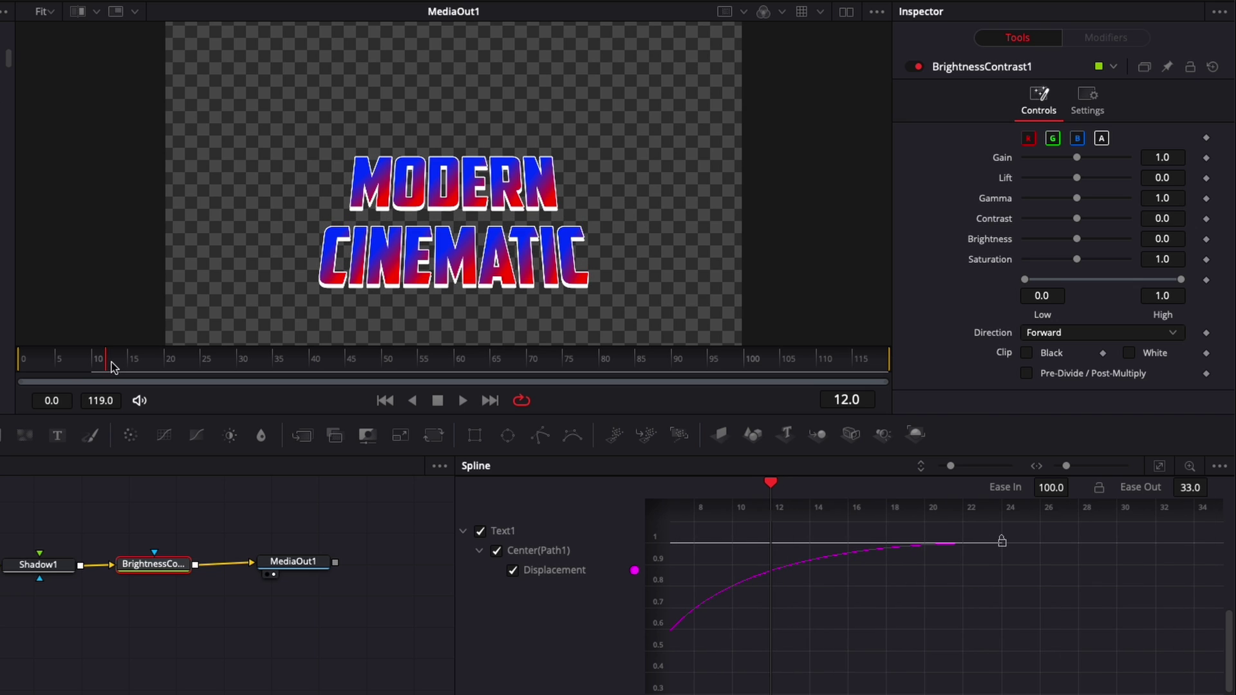
left_click(1207, 159)
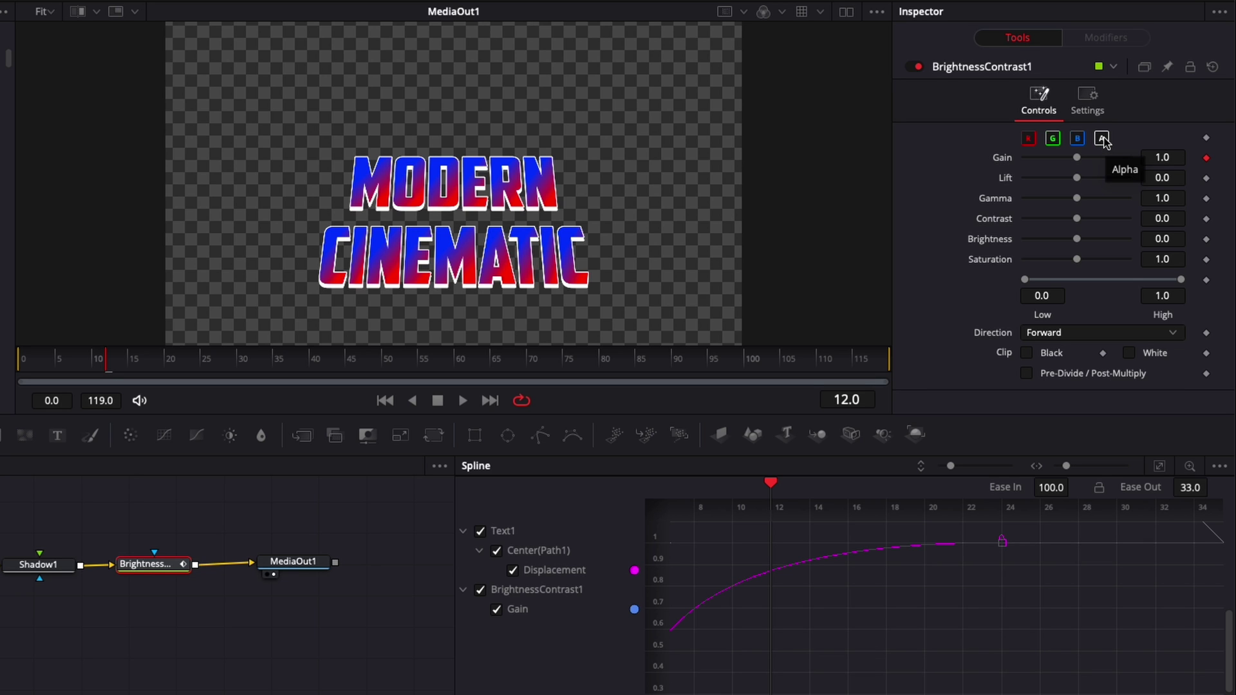
left_click_drag(38, 365, 21, 364)
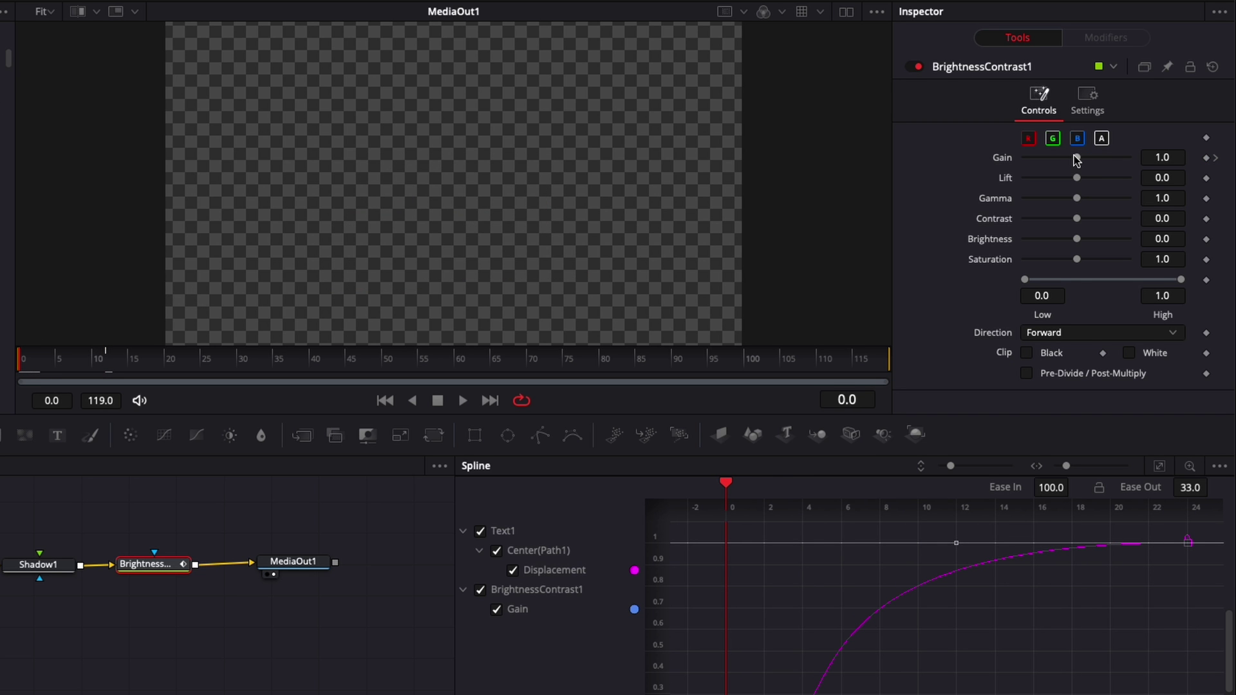
left_click_drag(1077, 157, 992, 160)
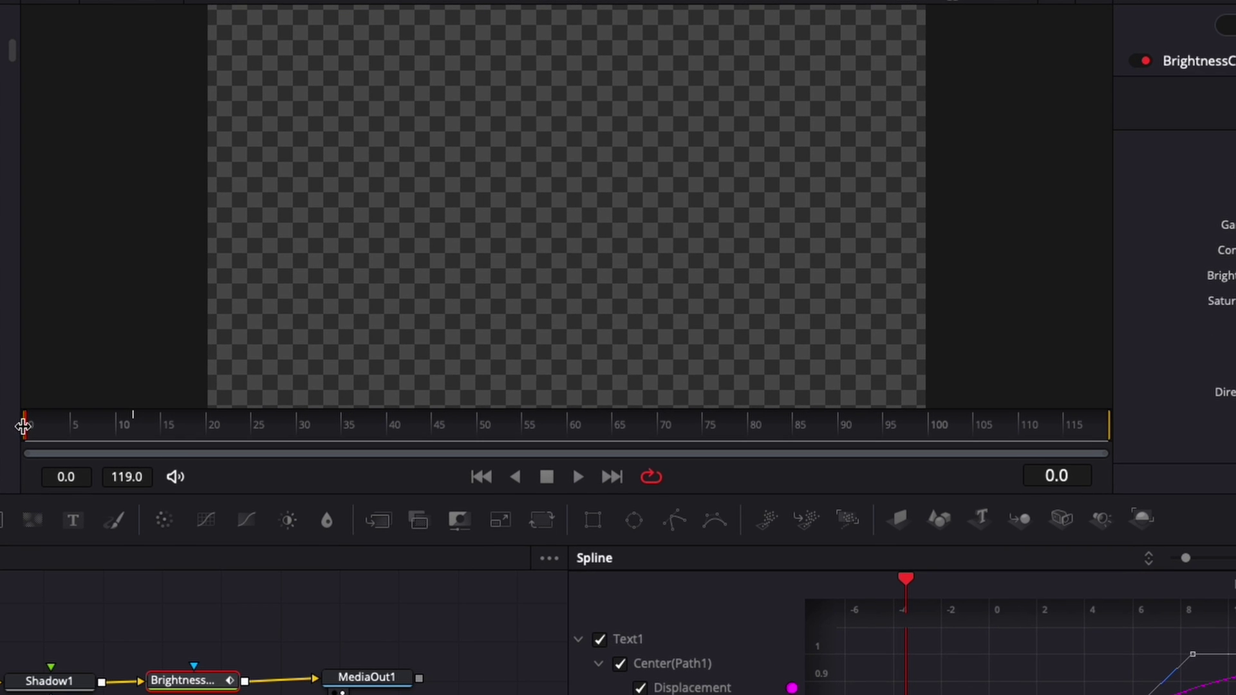
key("space")
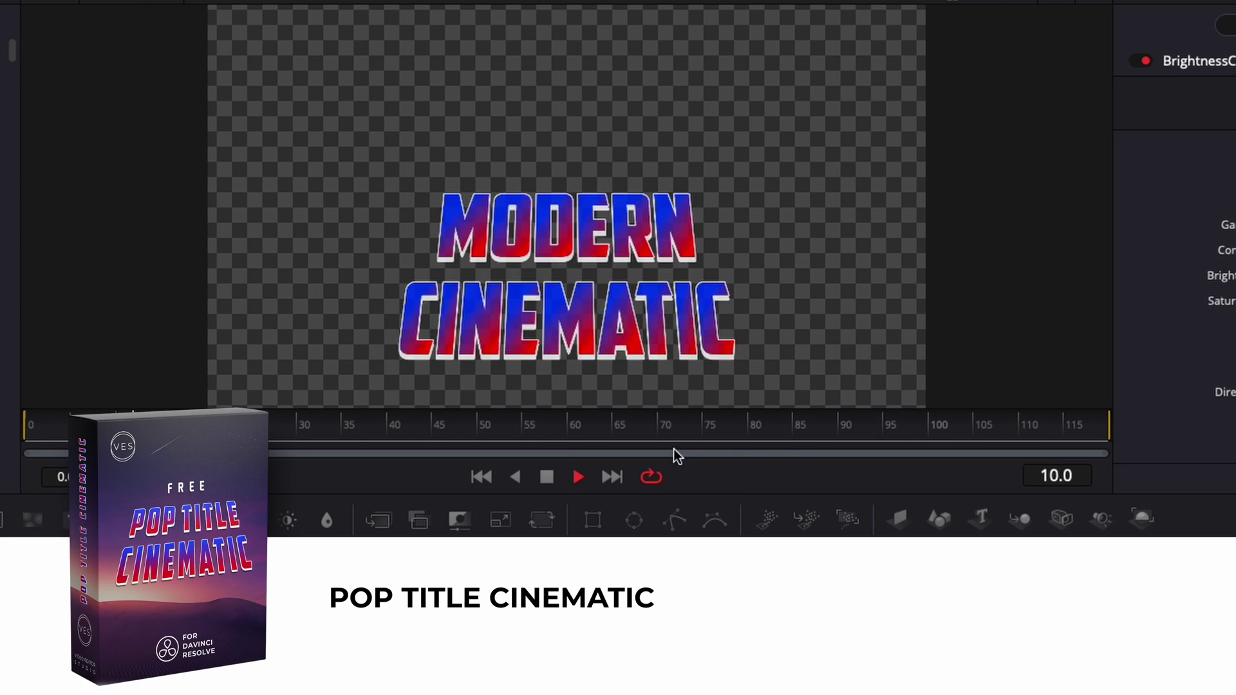
key("space")
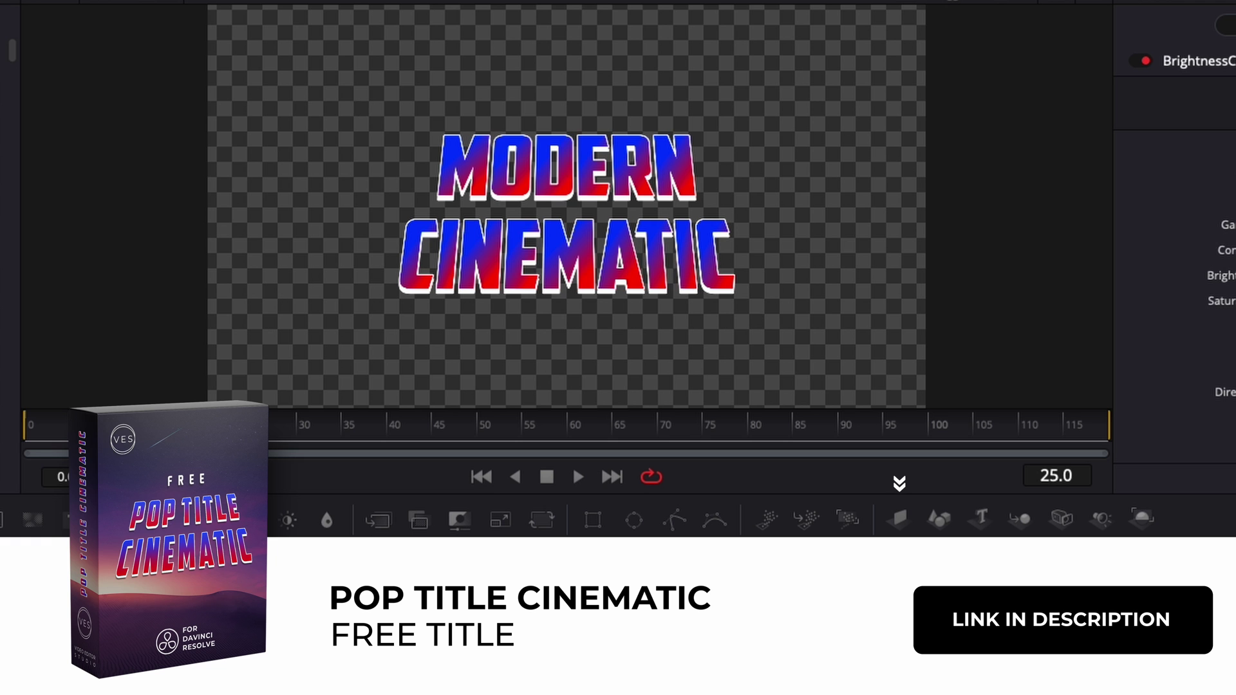